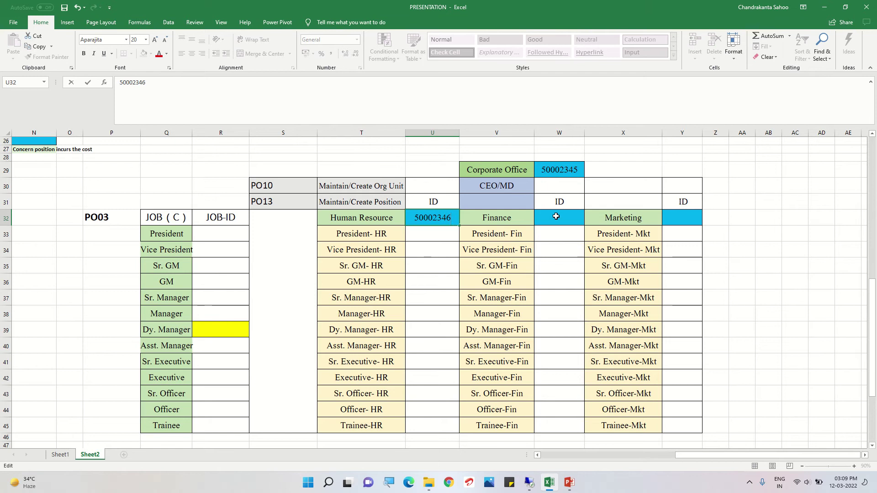
# Copy the Corporate Office ID into the Finance ID cell W32 and change it to 50002347.
pyautogui.click(557, 216)
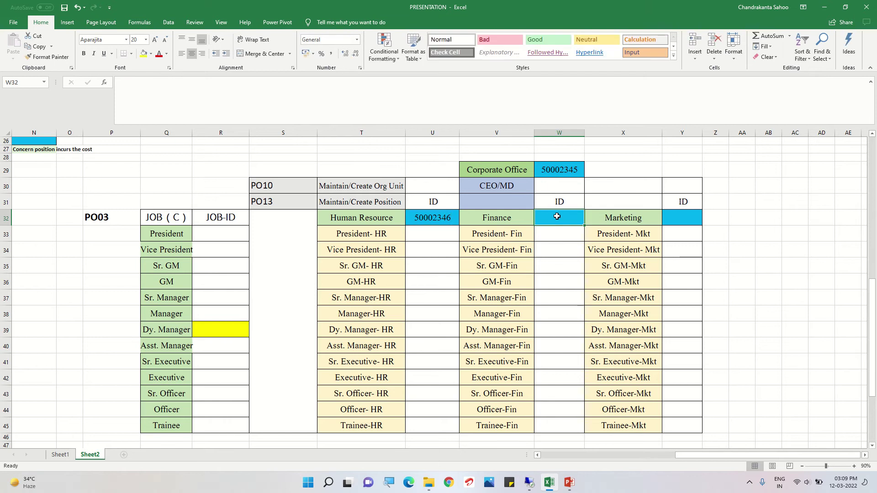
pyautogui.click(574, 170)
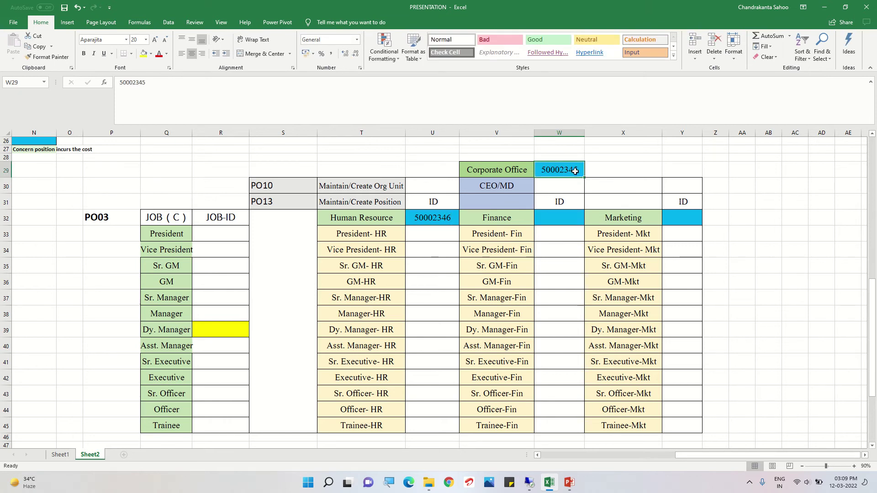
pyautogui.hotkey('ctrl', 'c')
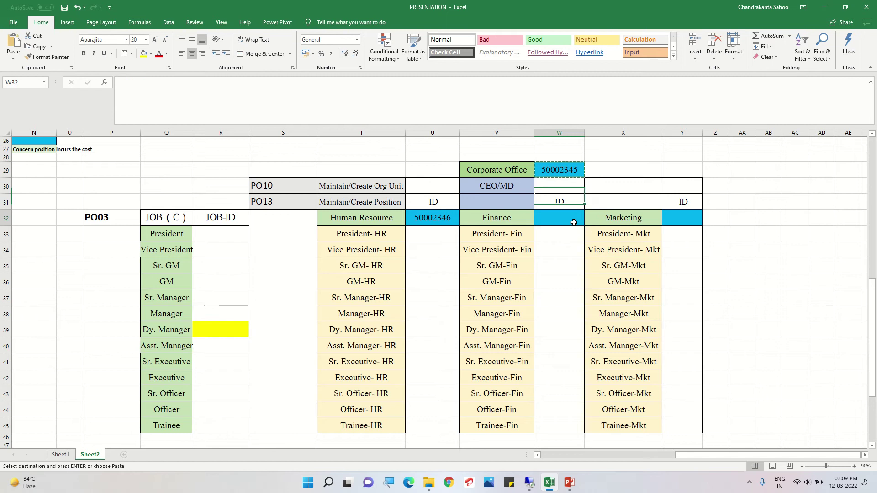
pyautogui.click(574, 223)
pyautogui.hotkey('ctrl', 'v')
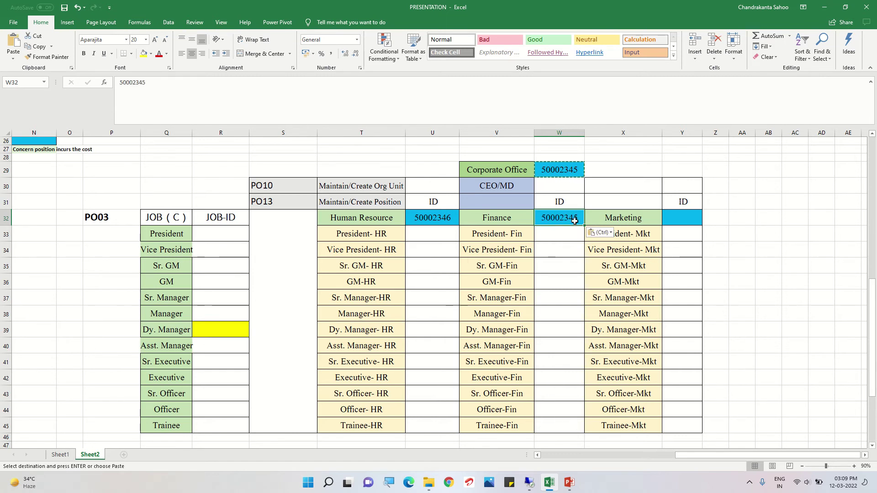
pyautogui.doubleClick(579, 217)
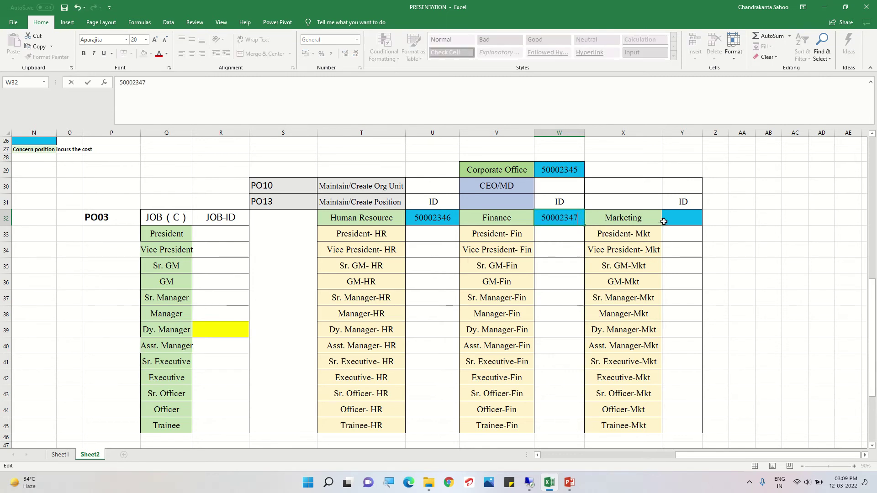
pyautogui.write('7')
pyautogui.click(679, 220)
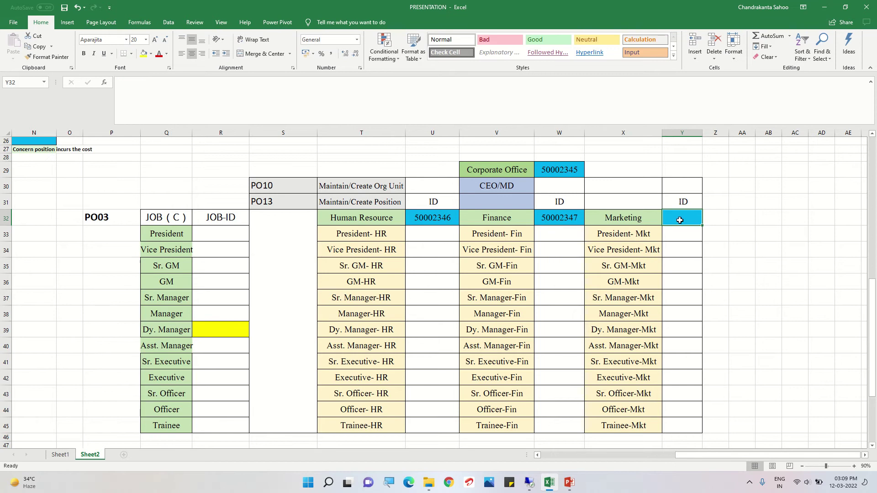
# Copy the Corporate Office ID 50002345 from W29 into the Marketing ID cell Y32.
pyautogui.click(562, 169)
pyautogui.hotkey('ctrl', 'c')
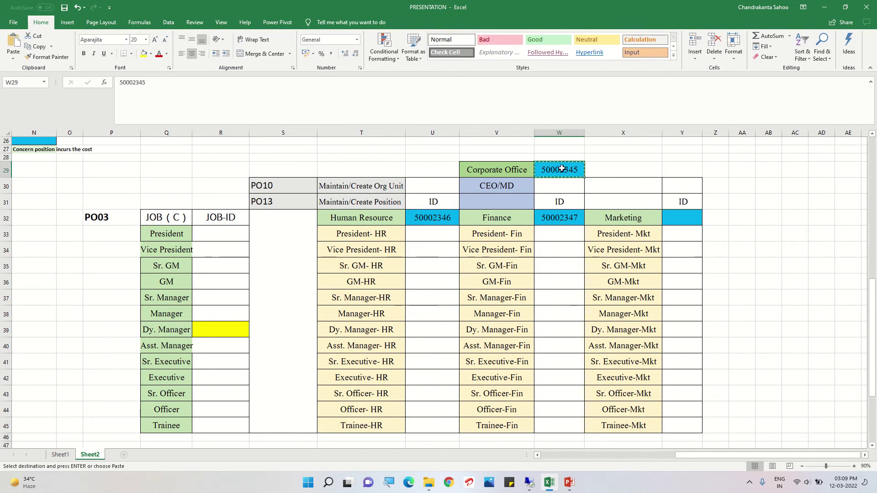
pyautogui.click(666, 219)
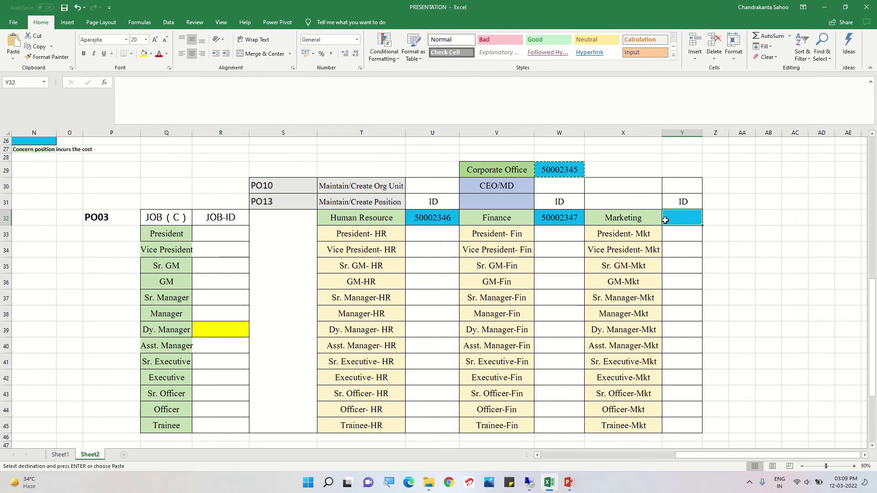
pyautogui.hotkey('ctrl', 'v')
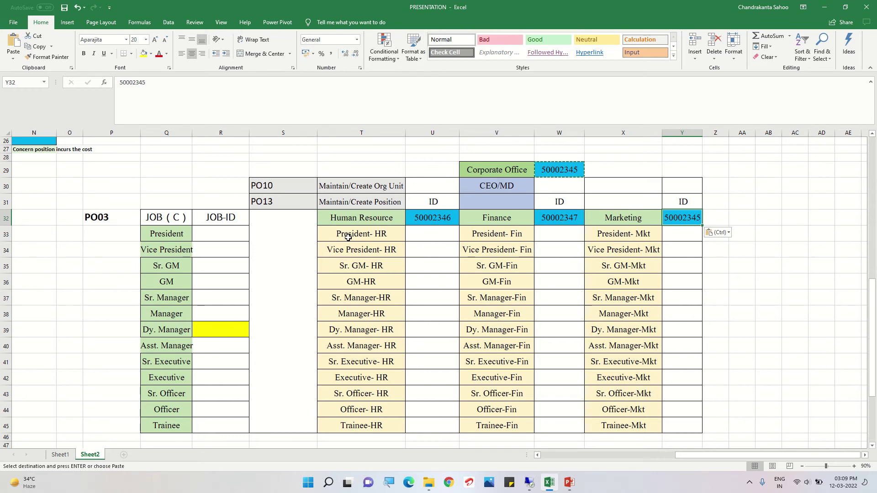
pyautogui.scroll(-1, 350, 247)
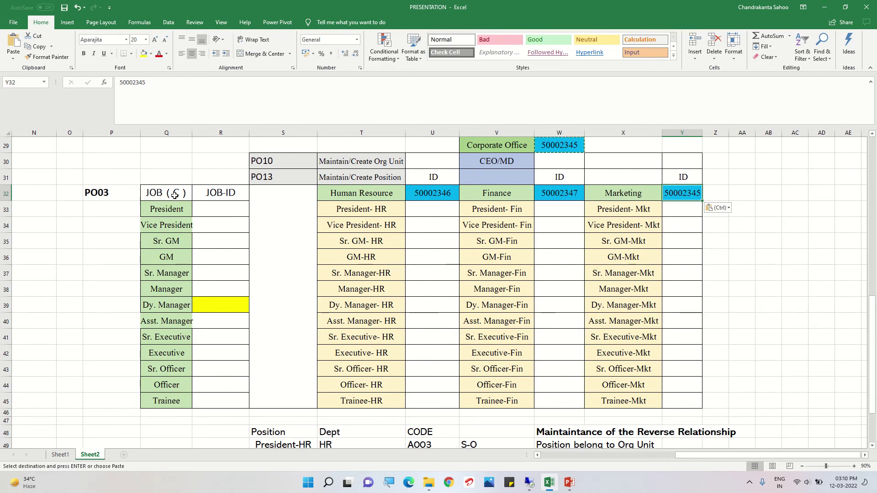
pyautogui.click(164, 210)
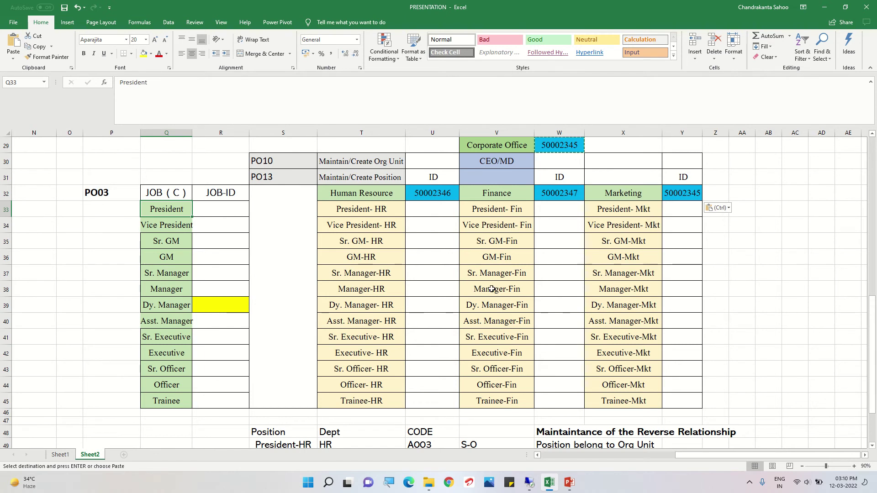
pyautogui.scroll(-1, 497, 286)
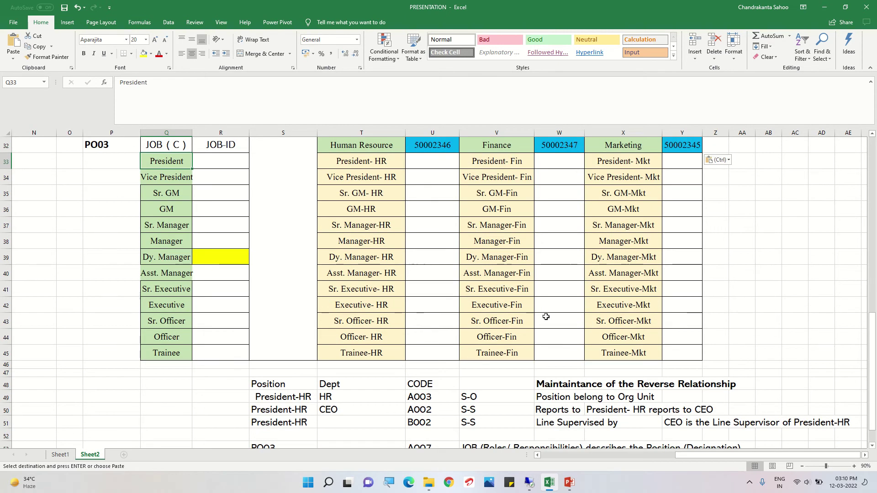
pyautogui.scroll(-1, 545, 315)
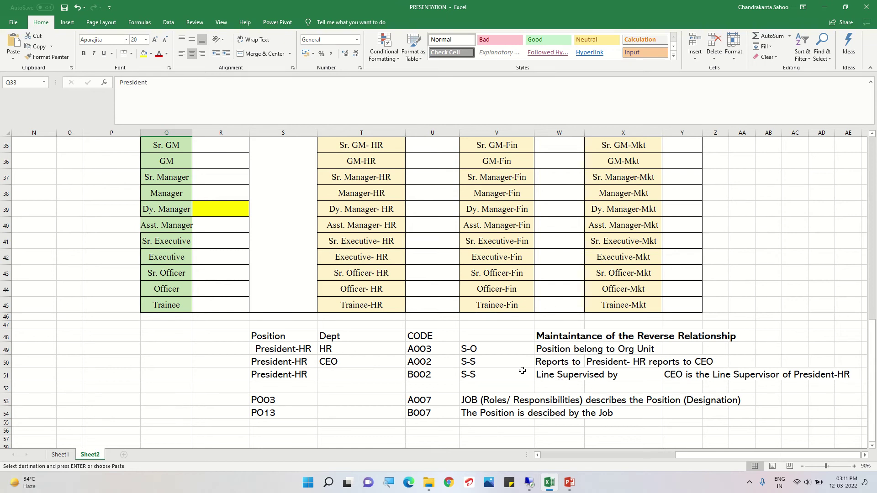
# Switch to the SAP remote session and open the Maintain Position transaction PO13.
pyautogui.click(530, 483)
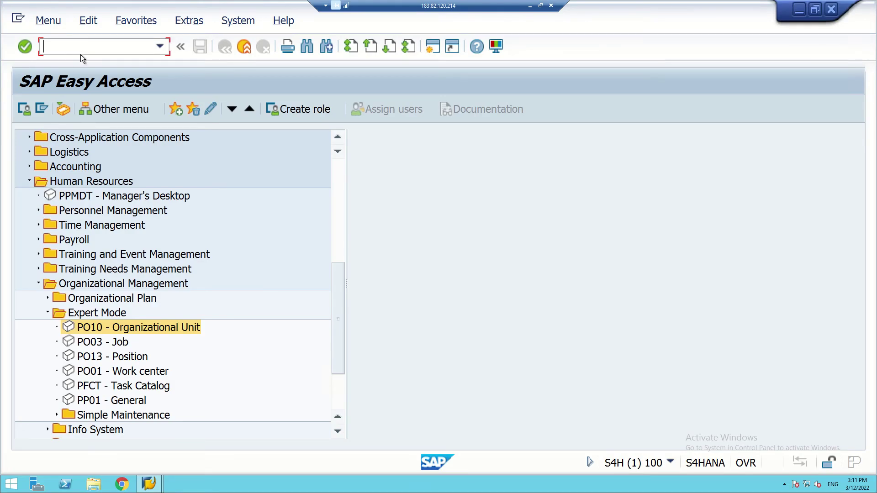
pyautogui.write('PO13')
pyautogui.press('Return')
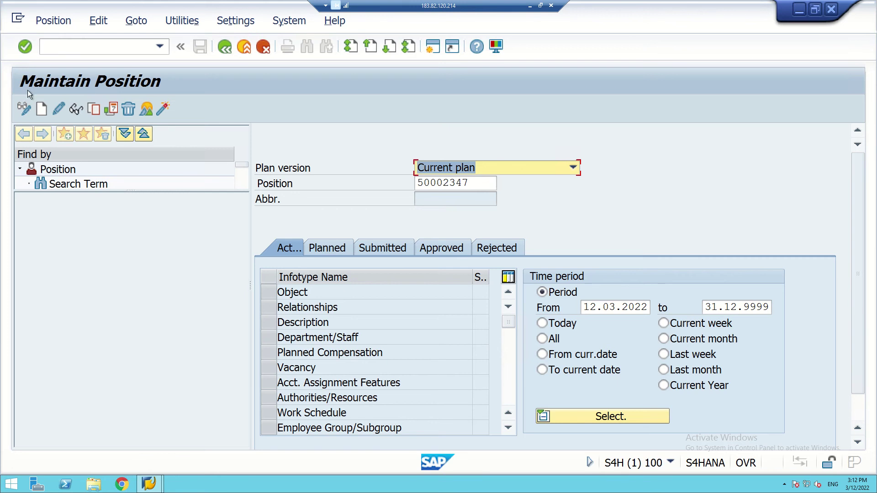
# Clear the Position number and start creating a new Object infotype record in the current plan.
pyautogui.press('Tab')
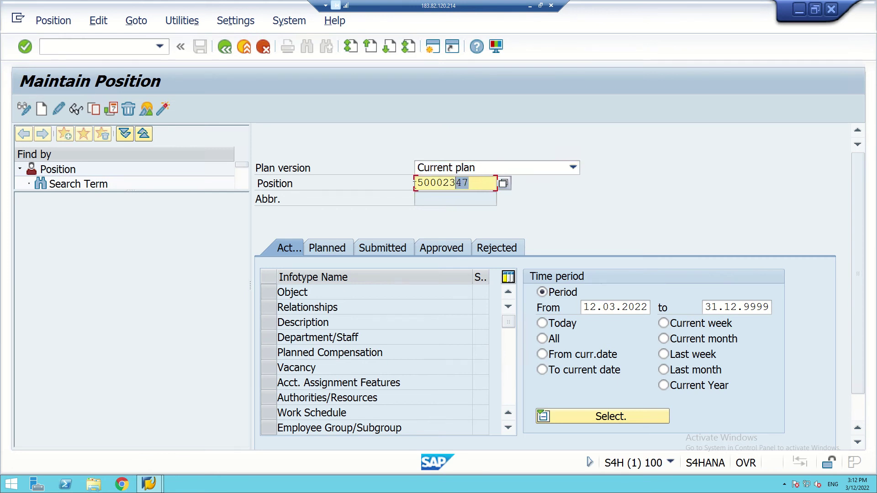
pyautogui.press('BackSpace')
pyautogui.hotkey('shift', 'Tab')
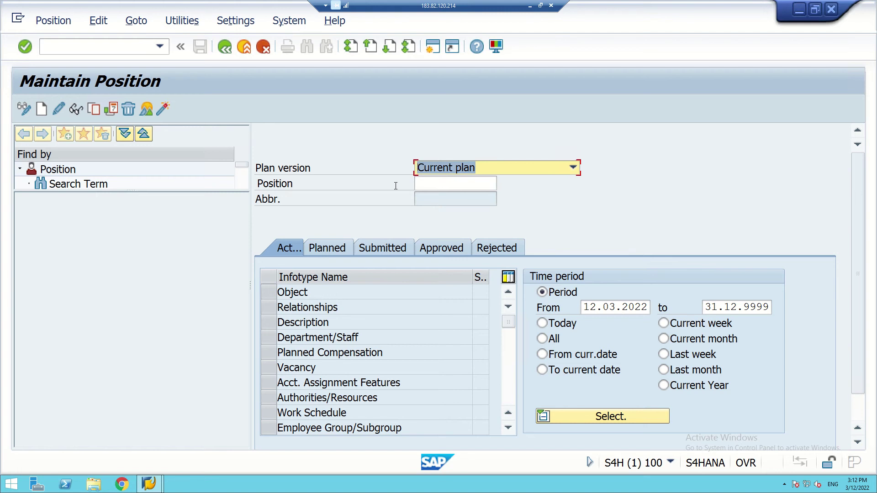
pyautogui.click(261, 291)
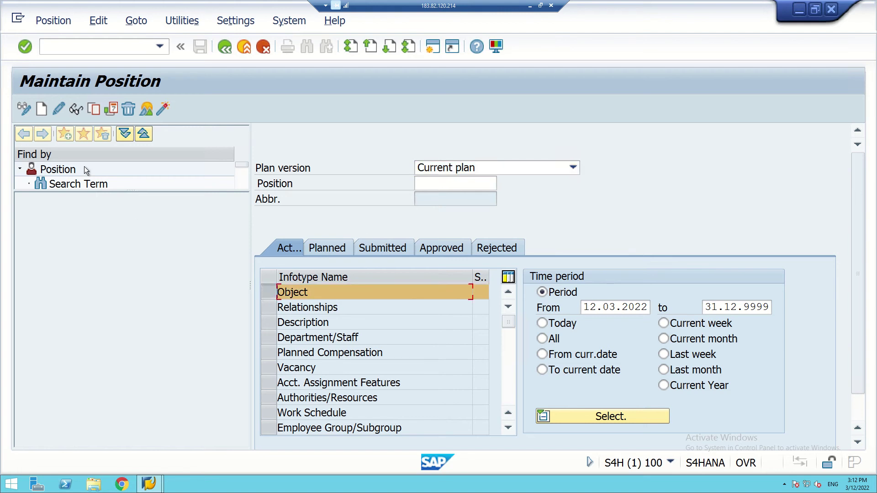
pyautogui.click(40, 109)
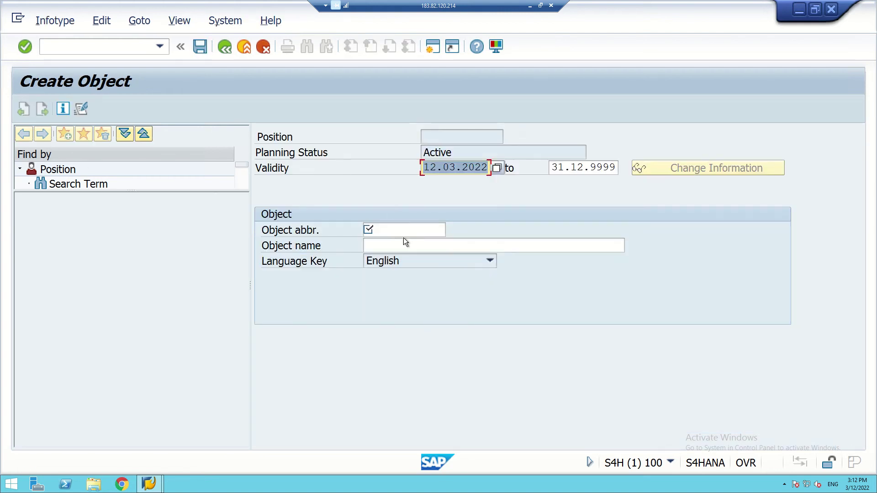
# Enter CEO as the object abbreviation and Chief Executive Officer, followed by the surname in parentheses, as the object name.
pyautogui.click(404, 231)
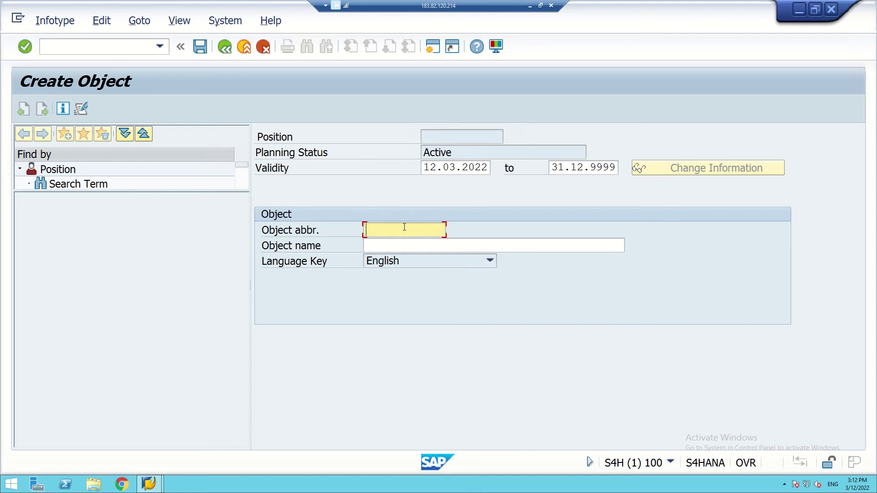
pyautogui.write('C')
pyautogui.press('BackSpace')
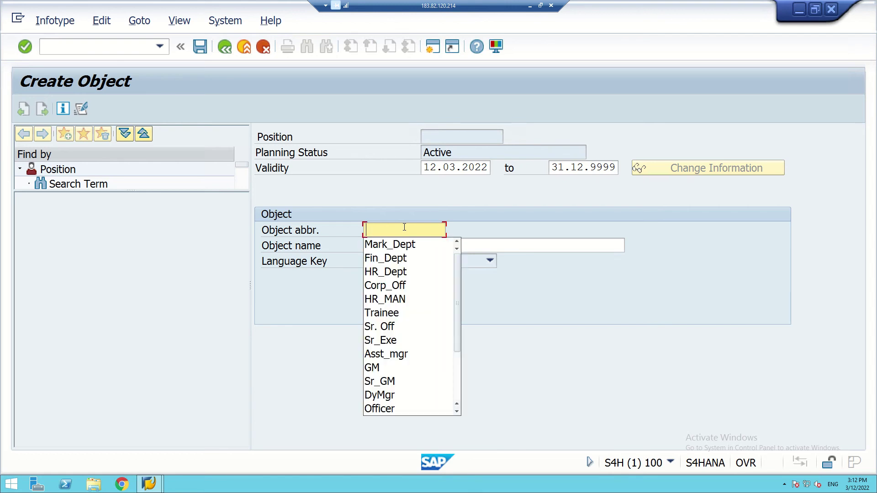
pyautogui.write('CEO')
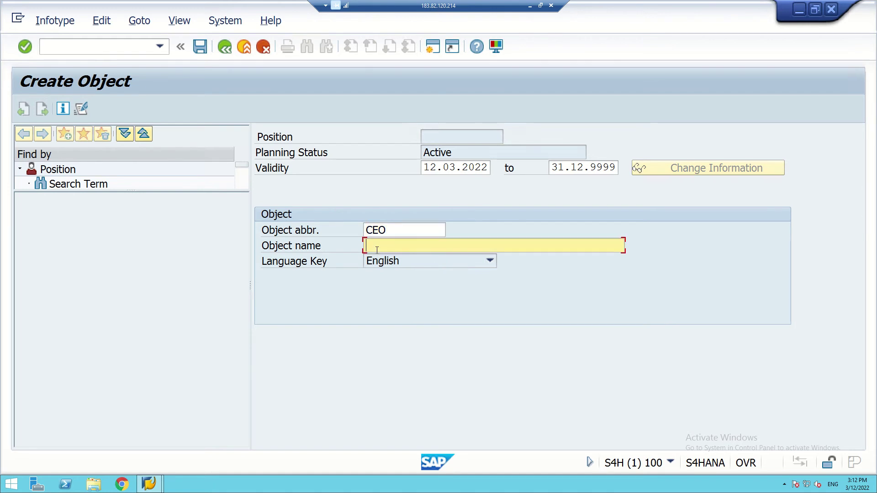
pyautogui.write('Chief Executive Office')
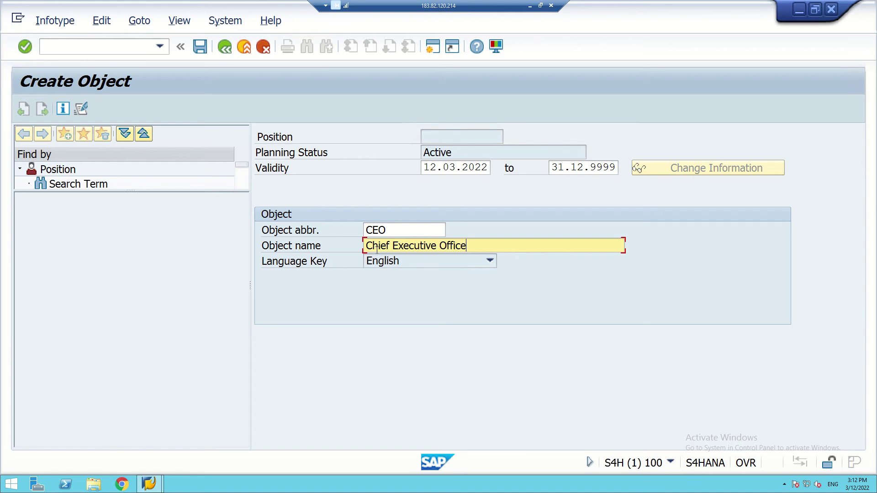
pyautogui.write('r (Sahoo)')
# Set the position's validity start date to 01.02.2022 and save the object.
pyautogui.click(433, 169)
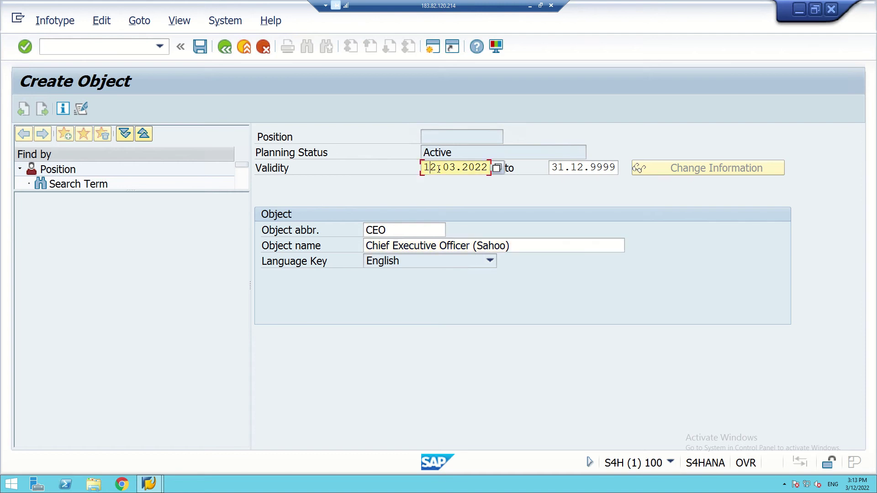
pyautogui.press('BackSpace')
pyautogui.press('Delete')
pyautogui.write('01')
pyautogui.click(450, 168)
pyautogui.write('2')
pyautogui.click(201, 45)
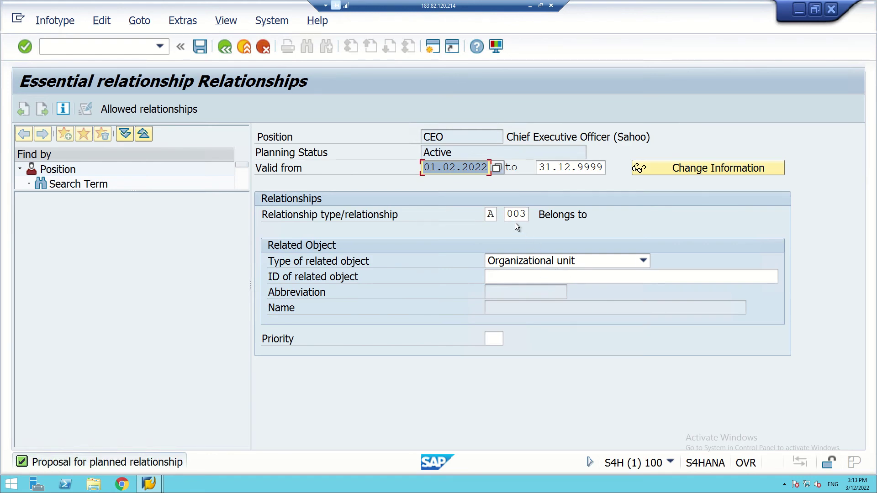
# Find the Corporate Office organizational unit by surname wildcard, assign the CEO position to it, save the relationship and leave position maintenance.
pyautogui.click(585, 276)
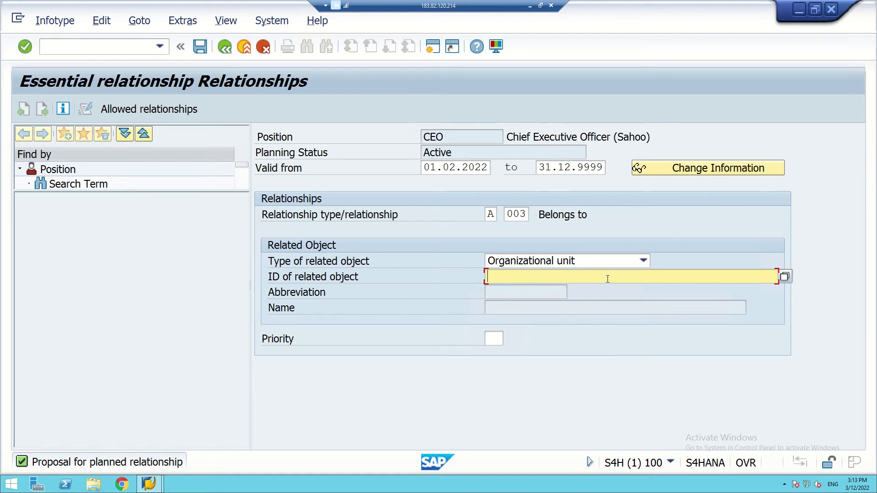
pyautogui.write('*S')
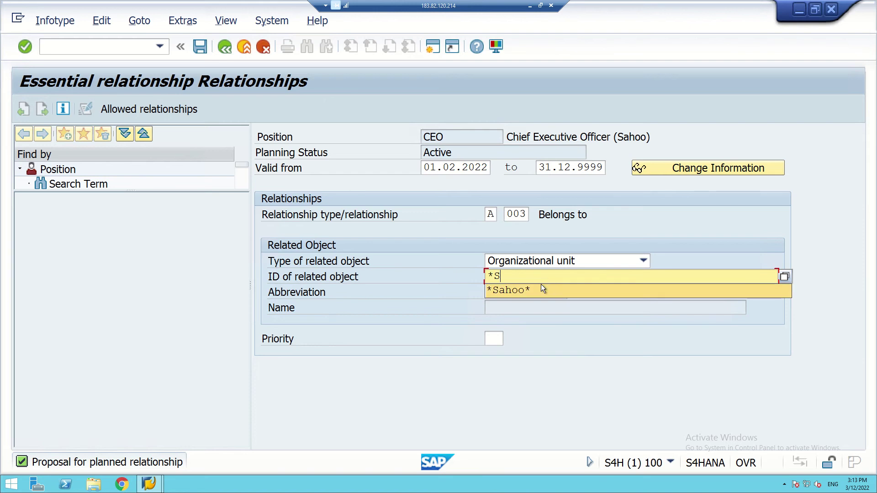
pyautogui.click(532, 292)
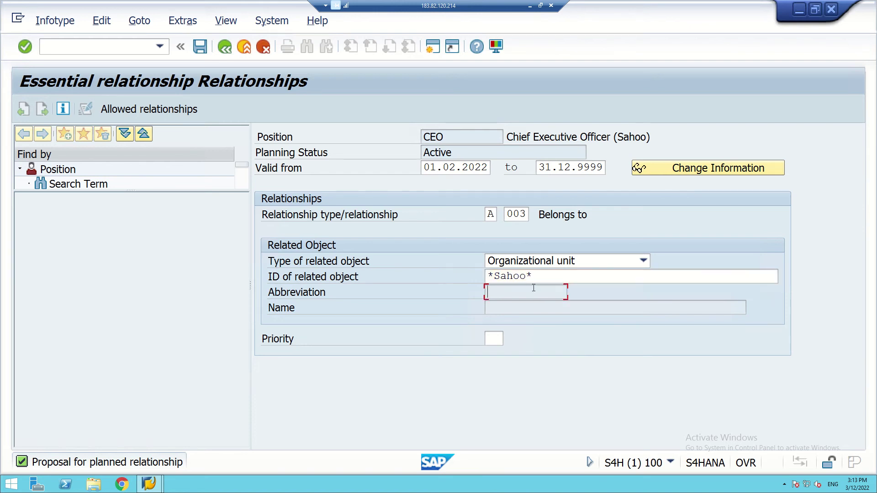
pyautogui.click(541, 277)
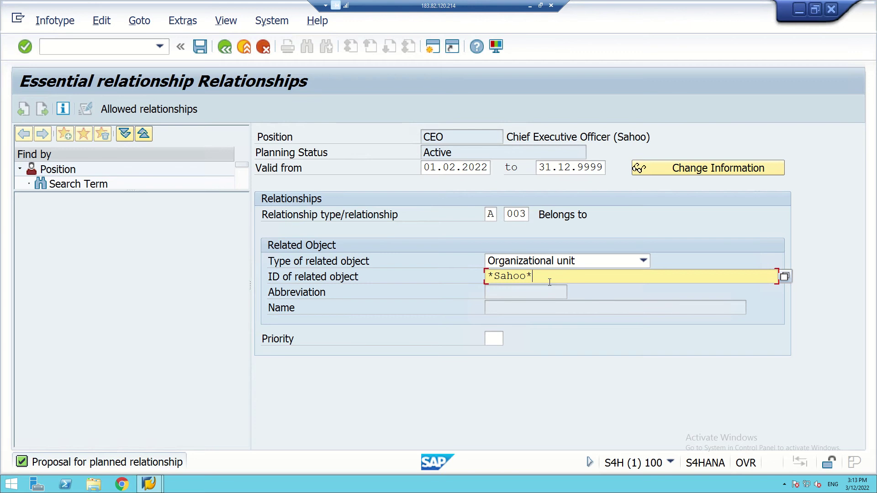
pyautogui.press('Return')
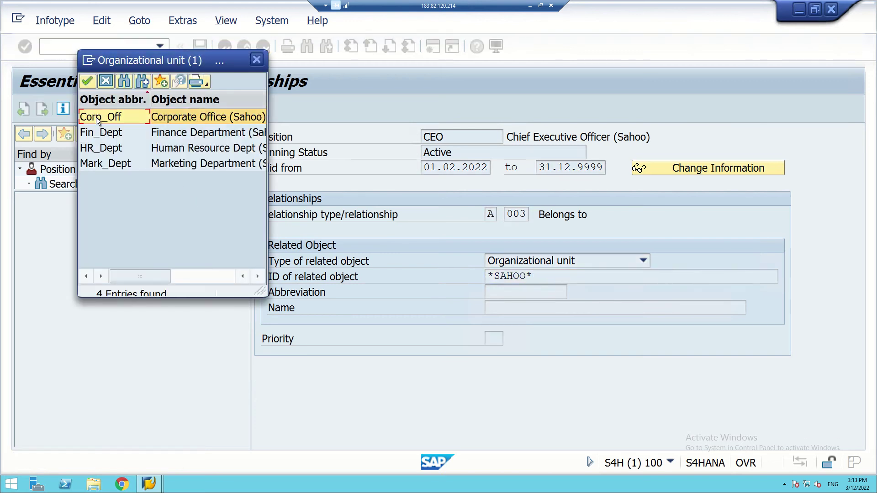
pyautogui.doubleClick(96, 117)
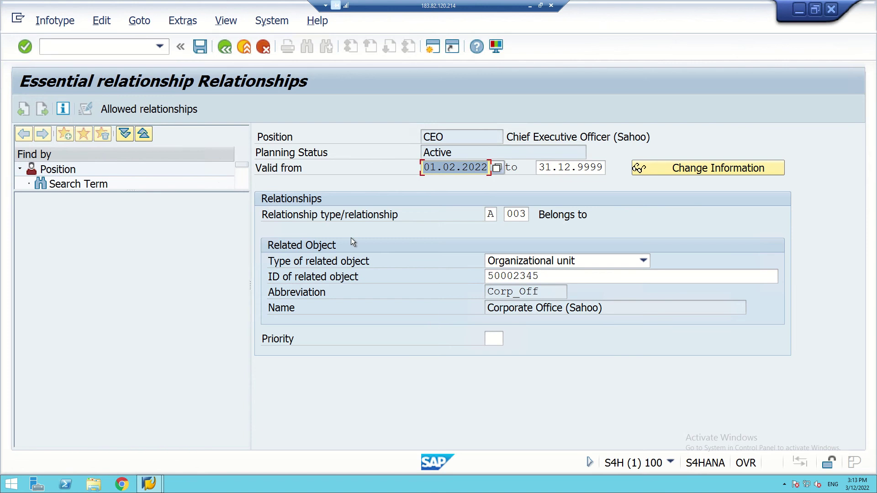
pyautogui.click(201, 47)
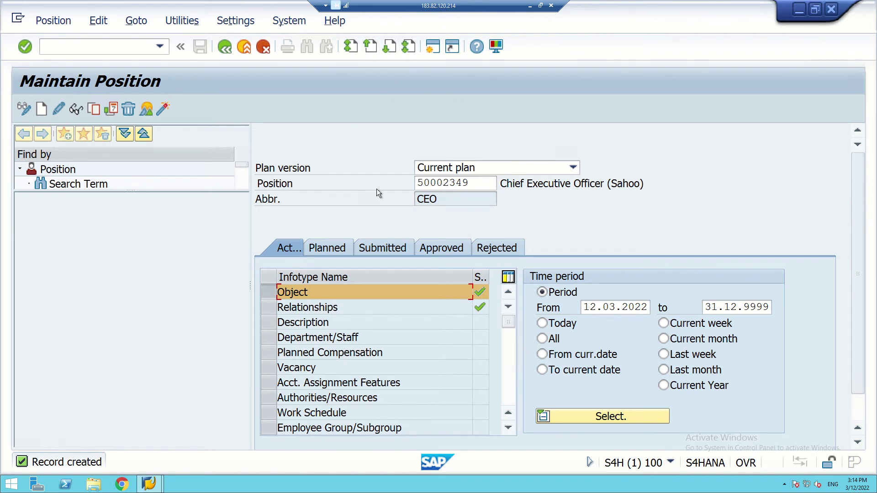
pyautogui.click(223, 47)
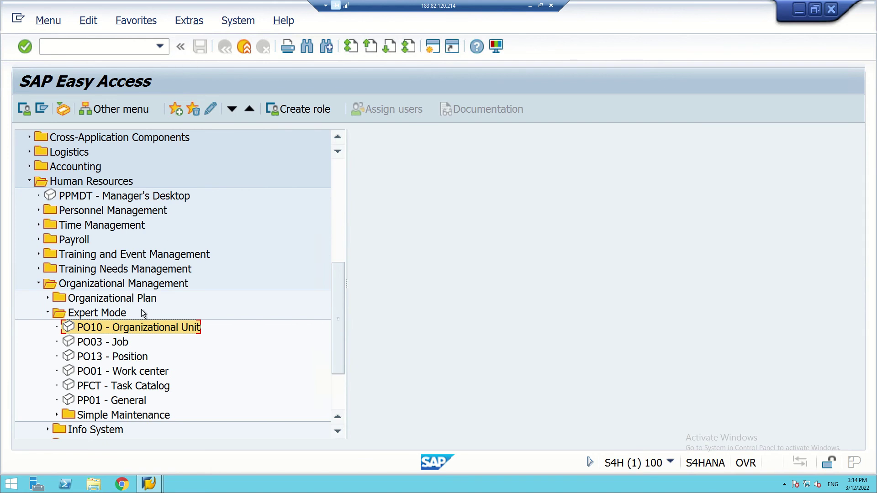
pyautogui.doubleClick(140, 328)
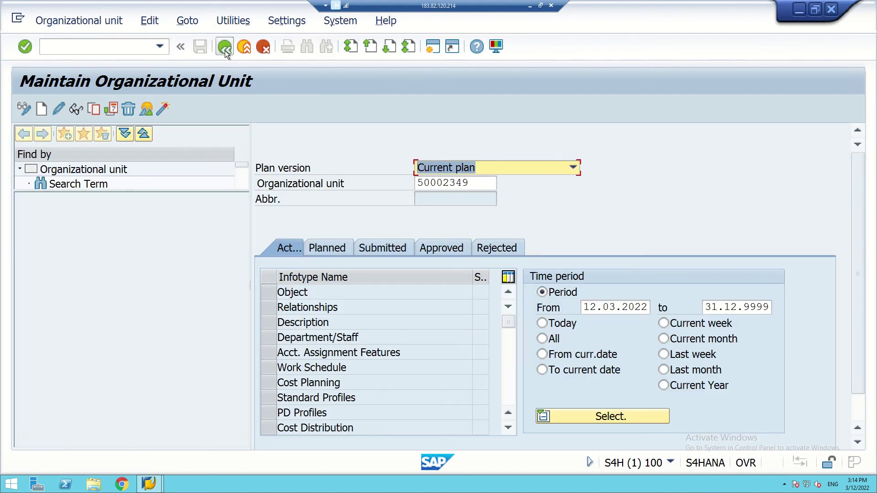
pyautogui.click(225, 50)
pyautogui.click(108, 343)
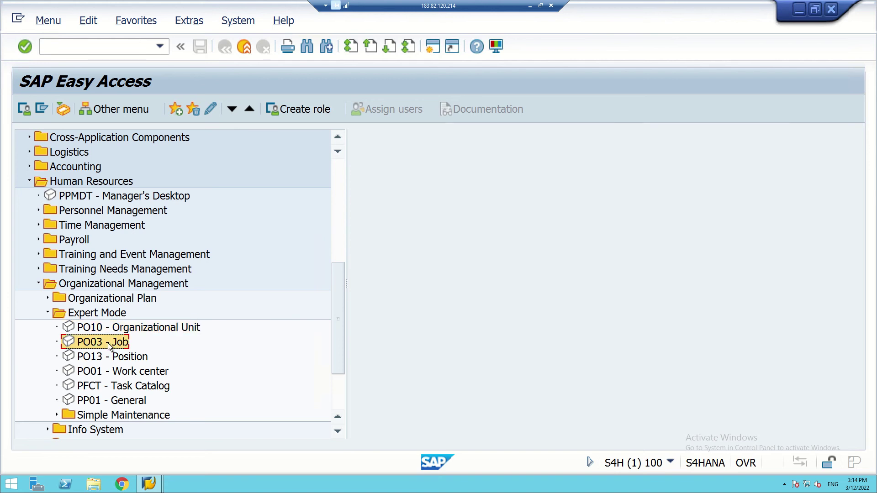
# Open position maintenance, clear the CEO position's number and start creating a new Object infotype record.
pyautogui.doubleClick(110, 355)
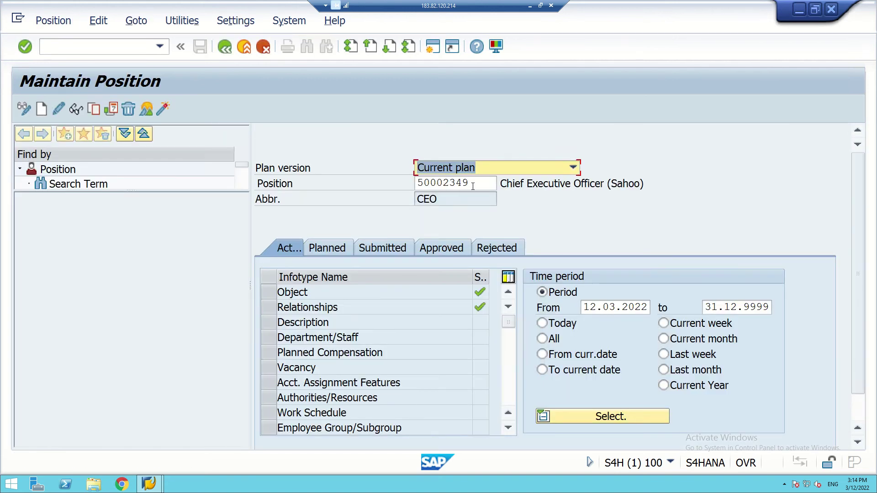
pyautogui.moveTo(473, 186); pyautogui.dragTo(418, 183)
pyautogui.press('BackSpace')
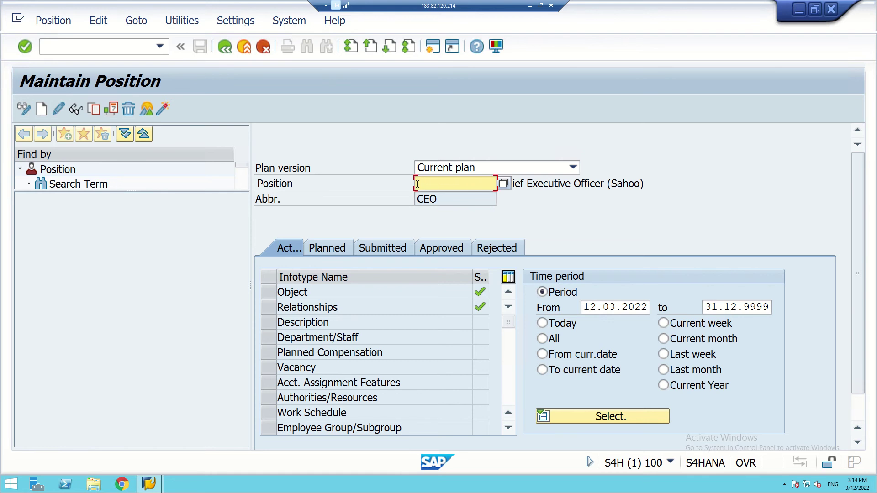
pyautogui.press('Return')
pyautogui.click(269, 290)
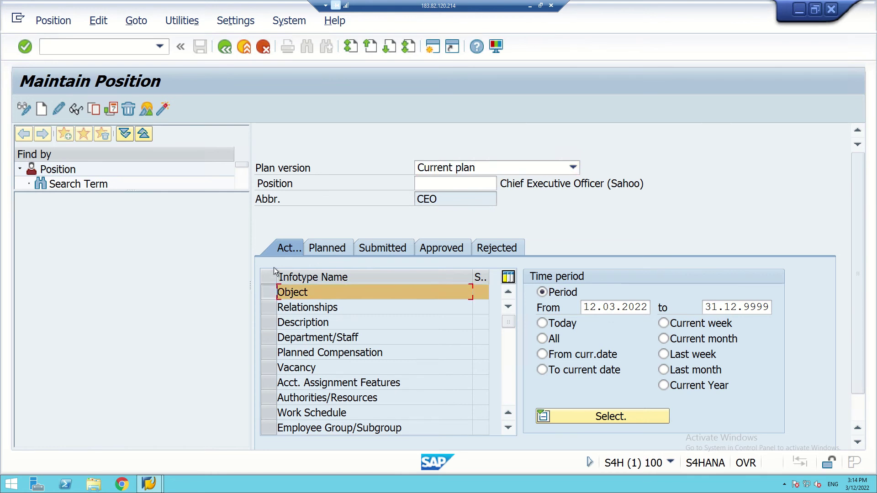
pyautogui.click(40, 108)
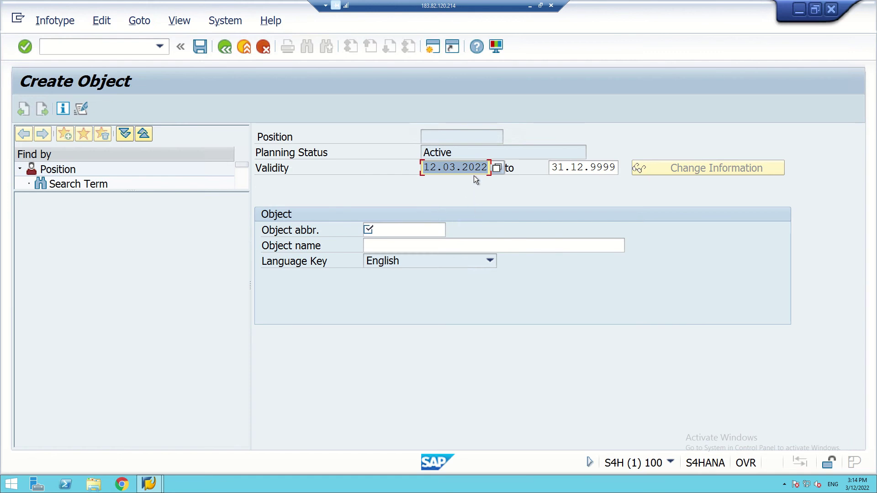
# Set the new position's validity start date to 01.03.2022.
pyautogui.click(431, 166)
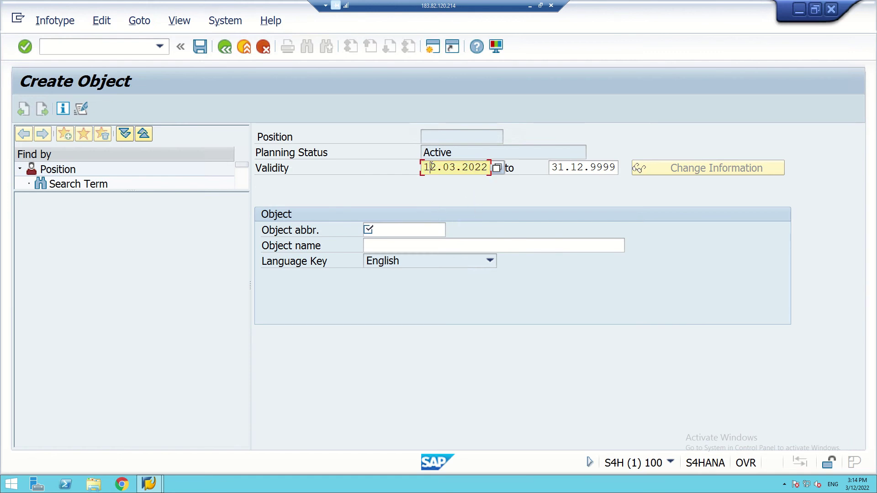
pyautogui.press('BackSpace')
pyautogui.press('Delete')
pyautogui.write('01')
# Enter Pres_HR as the object abbreviation of the new position.
pyautogui.click(408, 233)
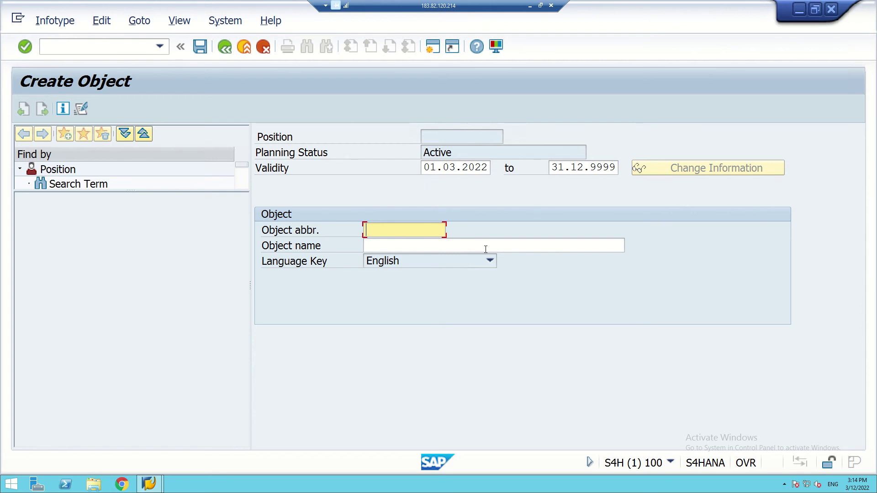
pyautogui.write('Presi')
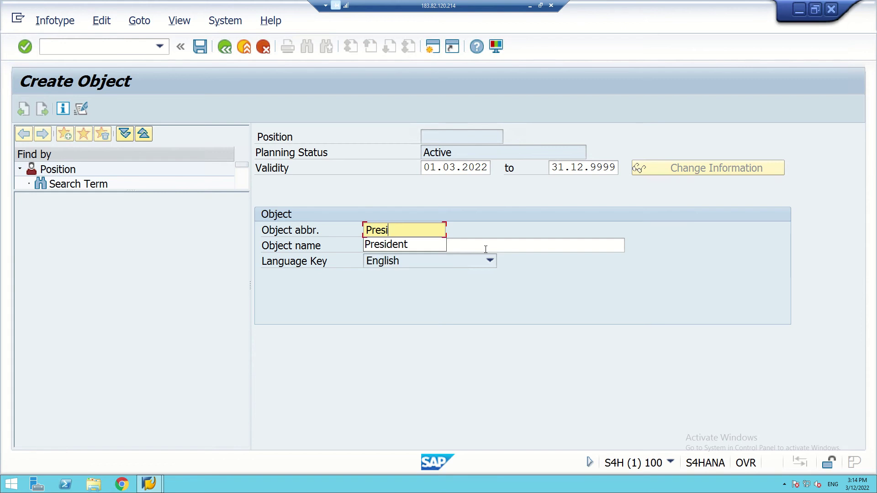
pyautogui.write('den')
pyautogui.press('BackSpace')
pyautogui.press('BackSpace')
pyautogui.press('BackSpace')
pyautogui.press('BackSpace')
pyautogui.press('BackSpace')
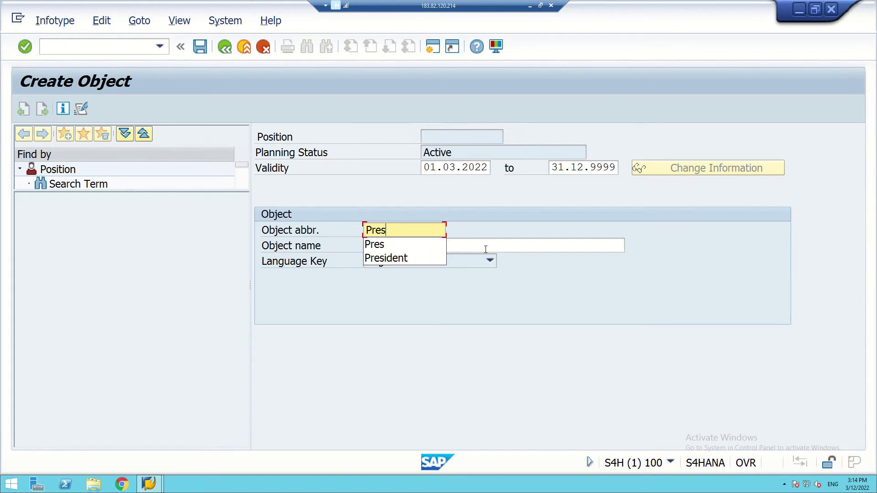
pyautogui.write('s_HR')
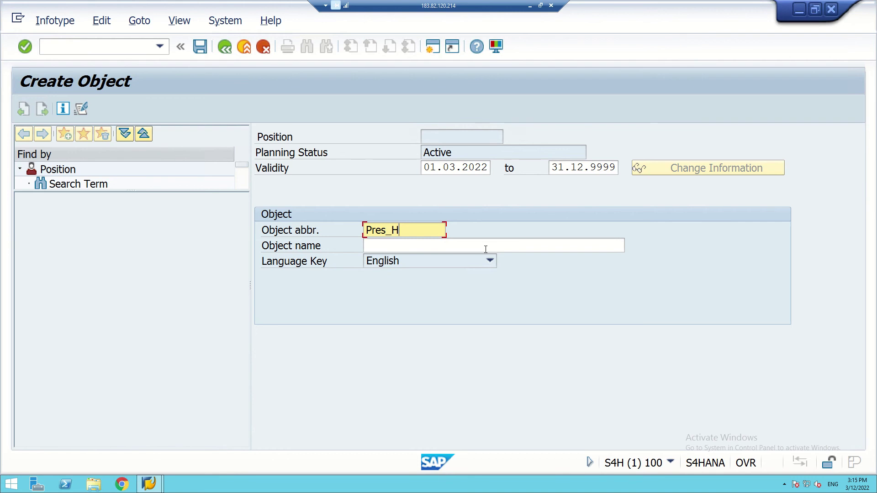
# Enter President Human Resource, followed by the surname in parentheses, as the object name and save the object.
pyautogui.click(402, 248)
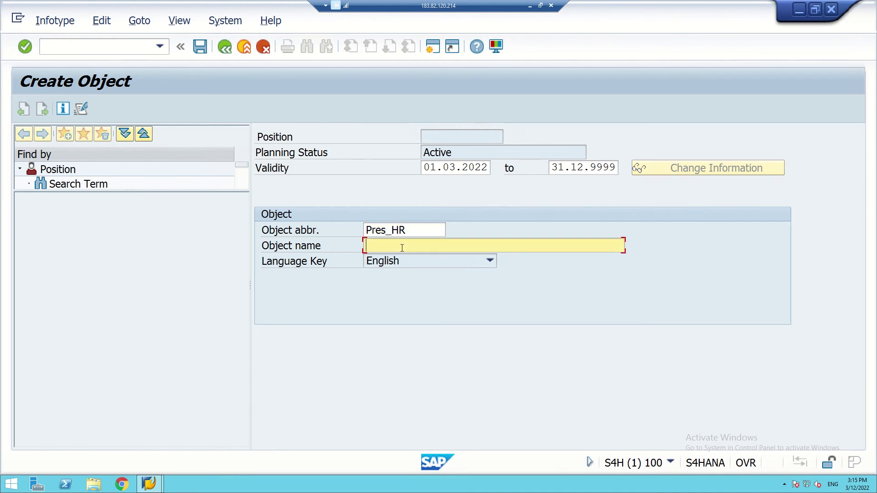
pyautogui.write('Pr')
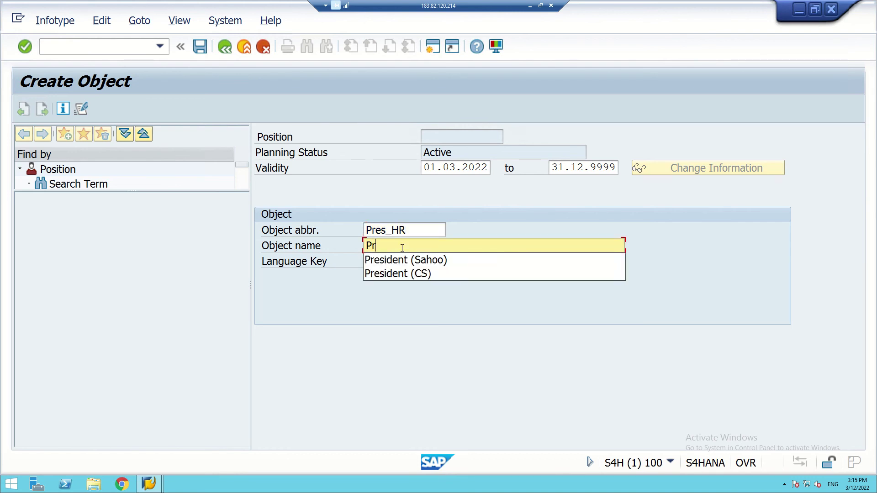
pyautogui.write('esident Human')
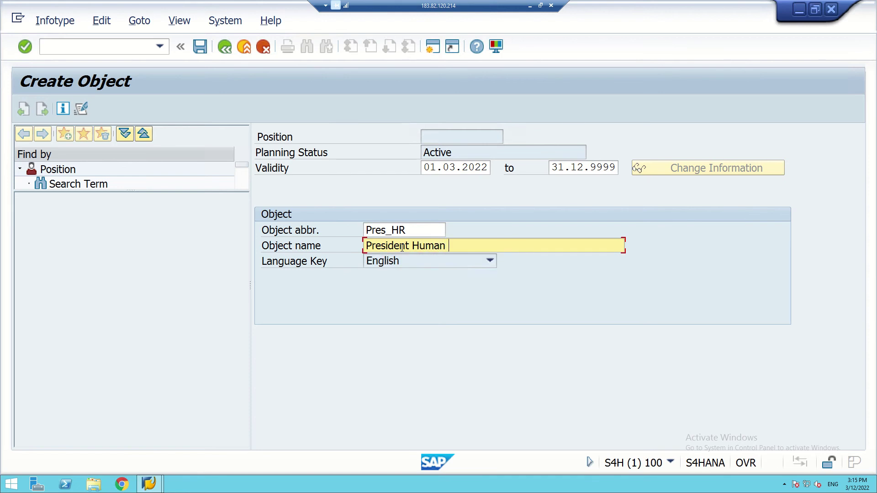
pyautogui.write(' Resource (Sahoo')
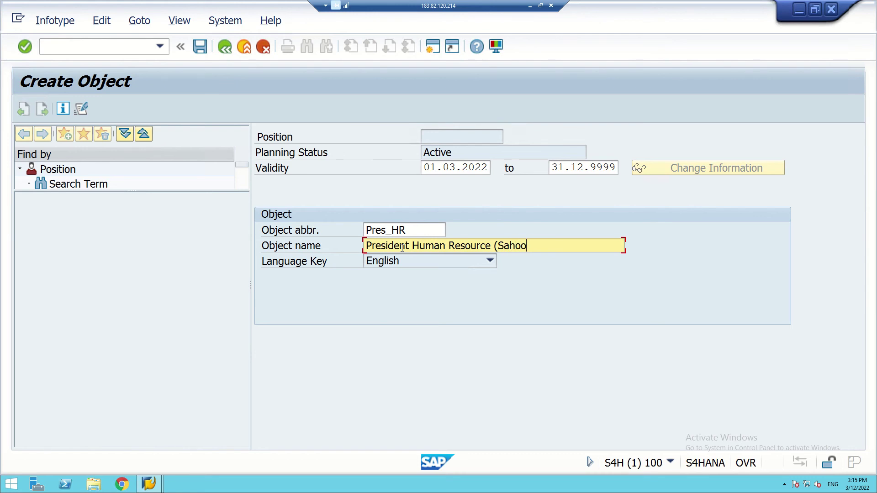
pyautogui.write(')')
pyautogui.press('Return')
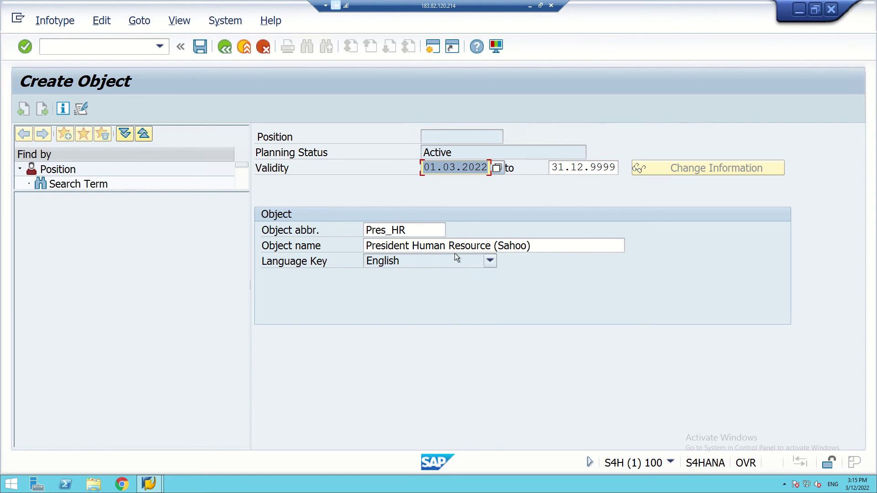
pyautogui.click(199, 46)
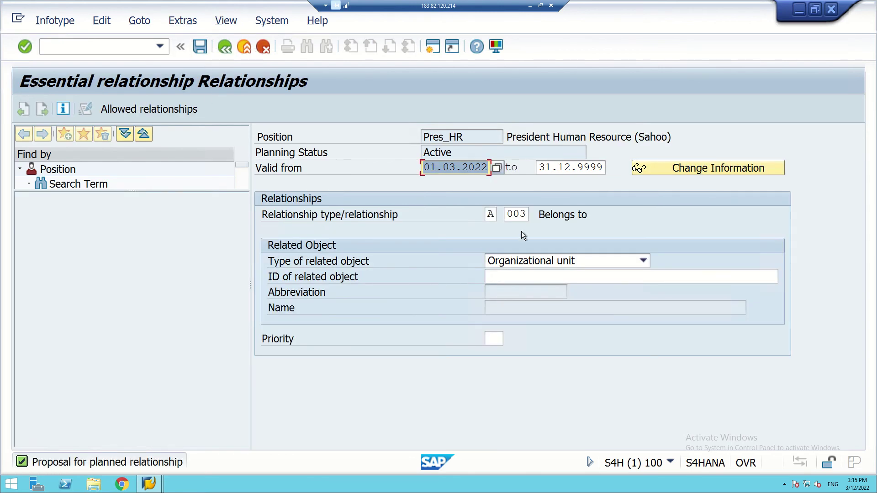
# Find the Human Resource department by surname wildcard, assign the Pres_HR position to it, save the relationship and leave position maintenance.
pyautogui.click(579, 277)
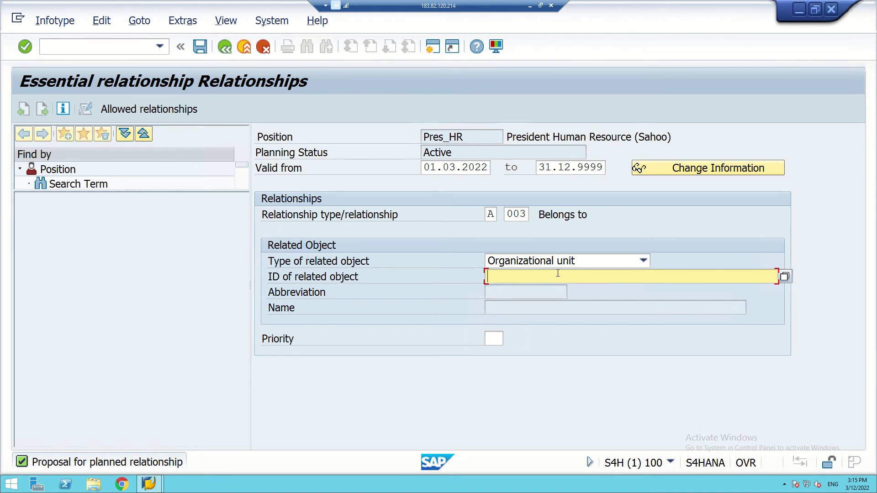
pyautogui.write('*')
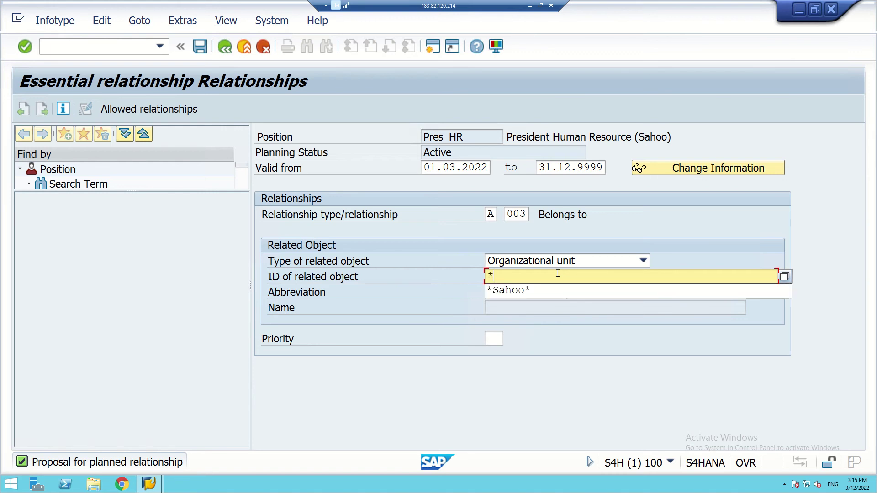
pyautogui.write('Sahoo')
pyautogui.click(525, 290)
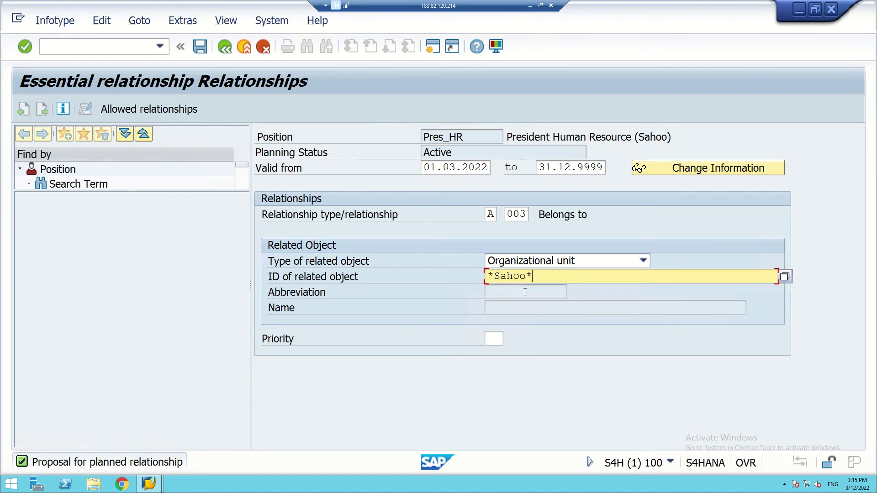
pyautogui.press('Return')
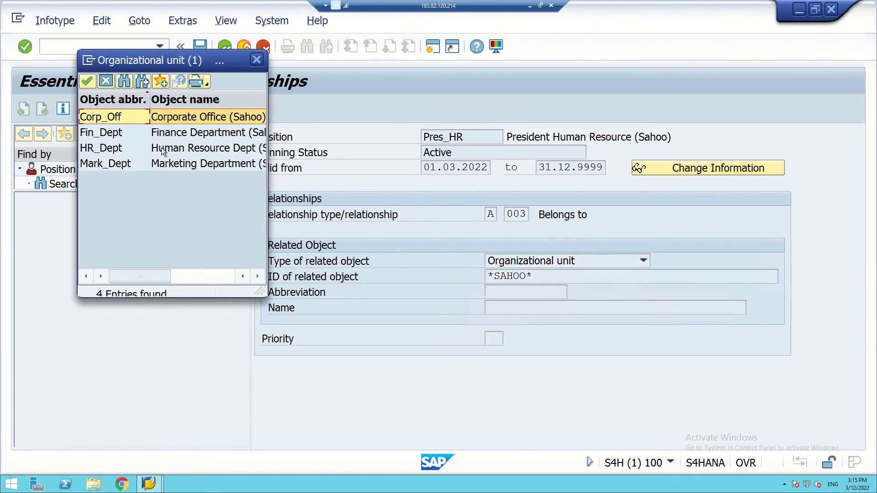
pyautogui.doubleClick(114, 152)
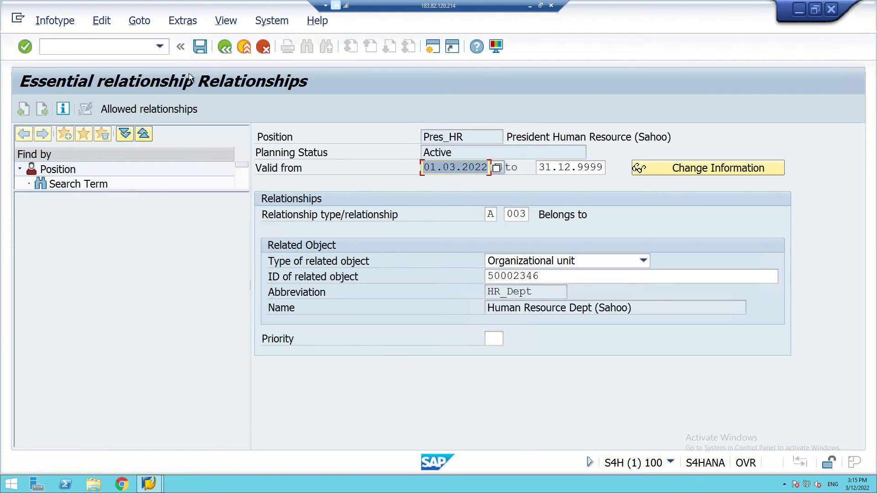
pyautogui.click(200, 46)
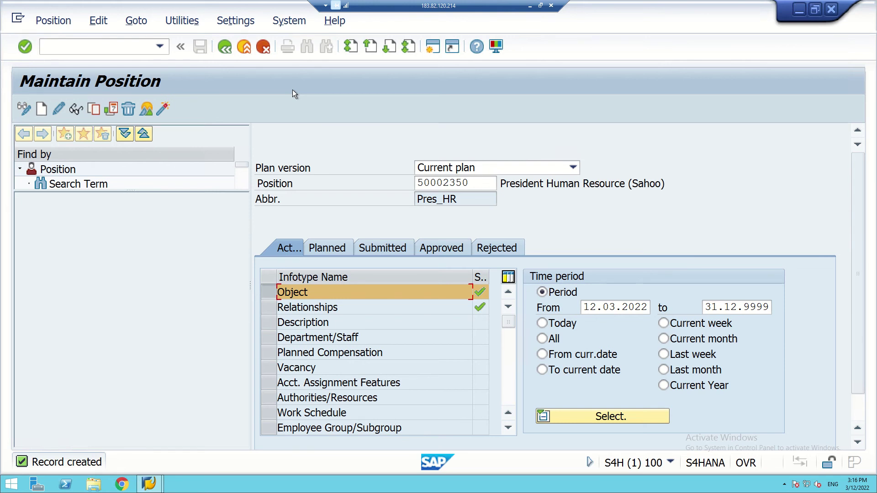
pyautogui.click(227, 50)
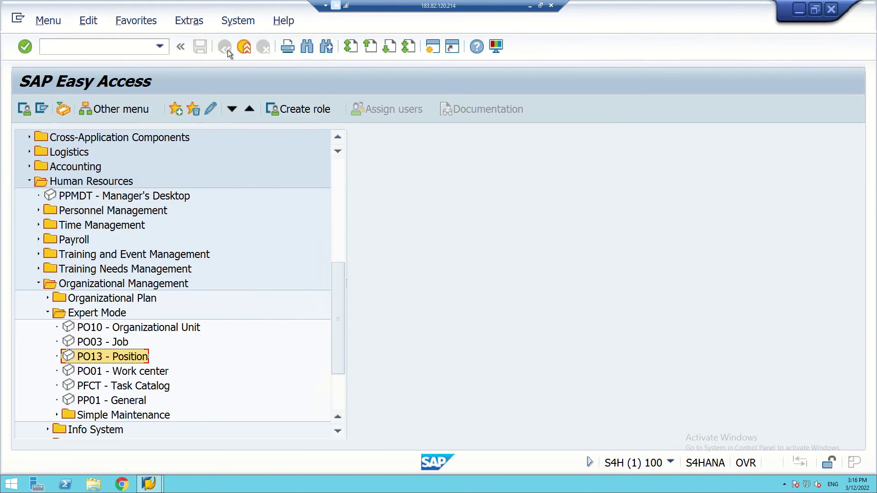
# Reopen position maintenance, clear the Pres_HR position's number and start creating another Object infotype record.
pyautogui.doubleClick(81, 358)
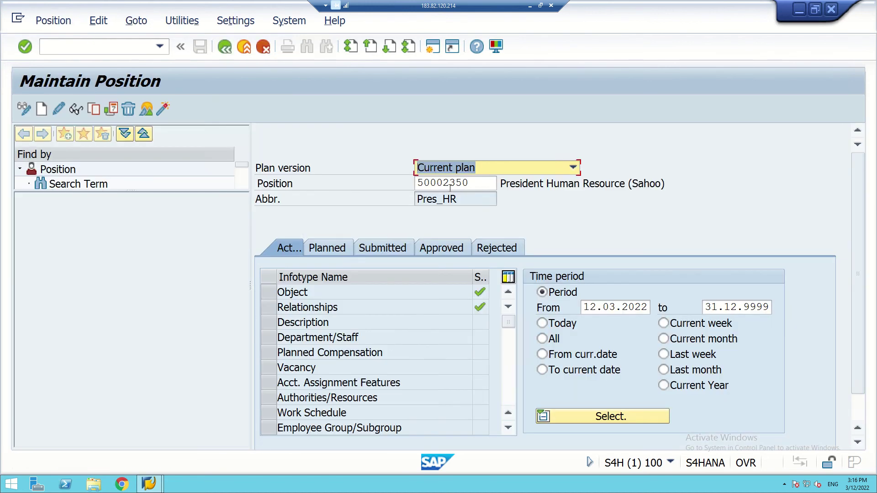
pyautogui.click(478, 180)
pyautogui.press('BackSpace')
pyautogui.press('BackSpace')
pyautogui.press('BackSpace')
pyautogui.press('BackSpace')
pyautogui.press('BackSpace')
pyautogui.press('BackSpace')
pyautogui.press('BackSpace')
pyautogui.press('BackSpace')
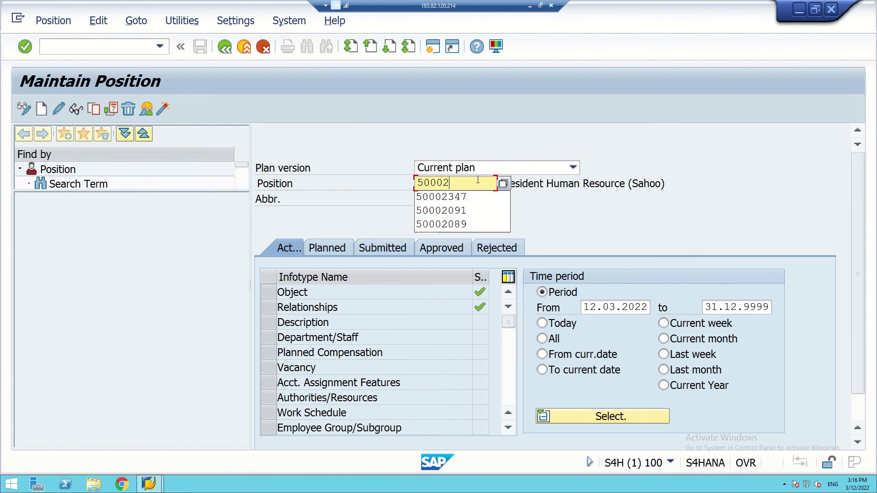
pyautogui.press('Return')
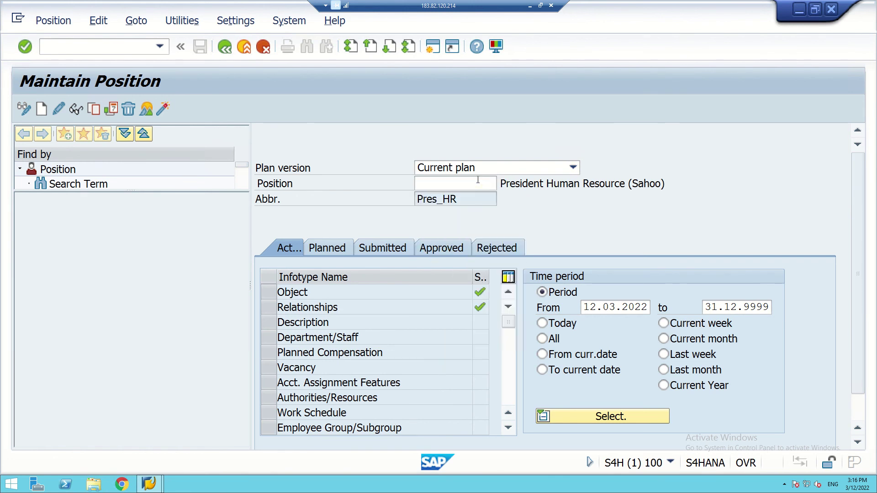
pyautogui.click(464, 187)
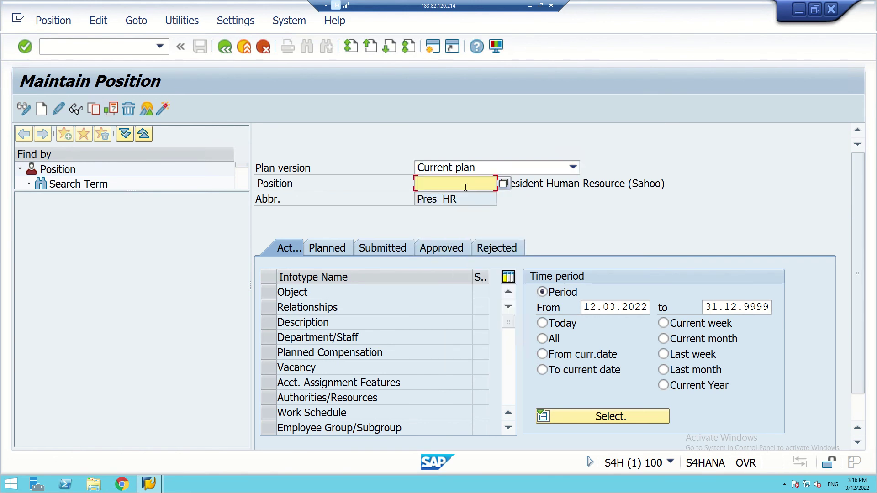
pyautogui.click(270, 293)
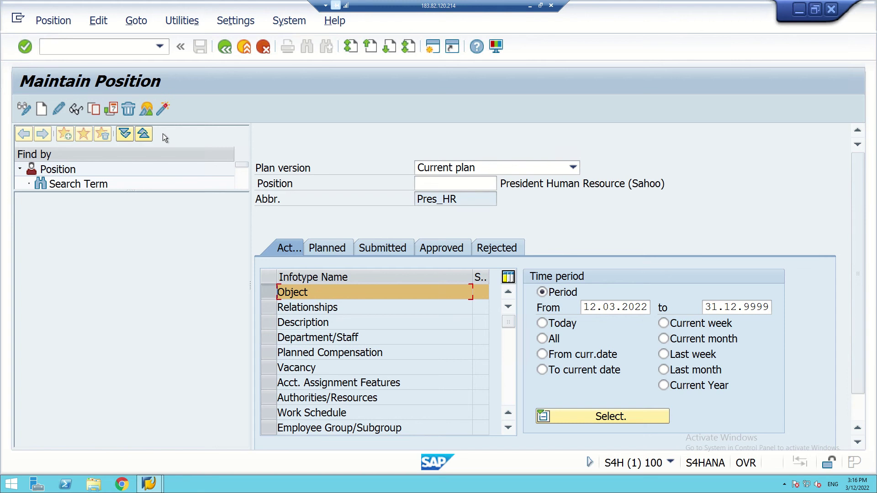
pyautogui.click(42, 108)
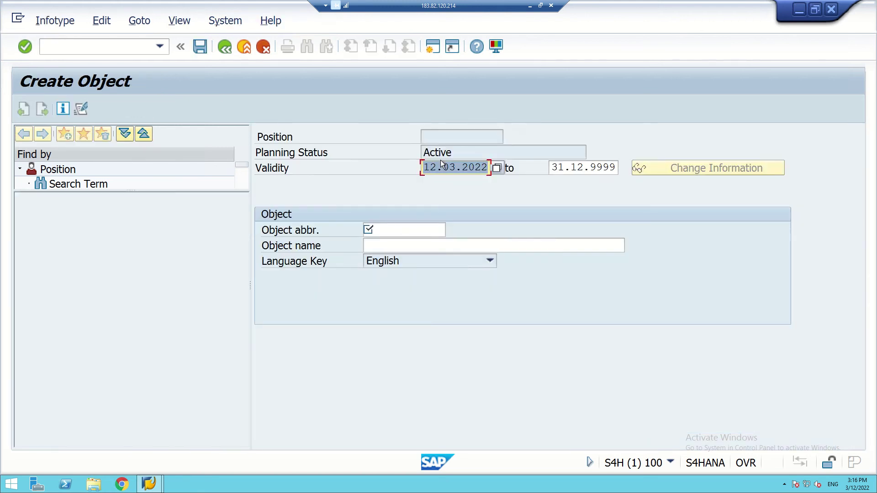
# Set the validity start date of this position to 01.03.2022.
pyautogui.click(437, 167)
pyautogui.press('BackSpace')
pyautogui.press('BackSpace')
pyautogui.write('01')
# Enter Pres_Fin as the object abbreviation of the new position.
pyautogui.click(413, 230)
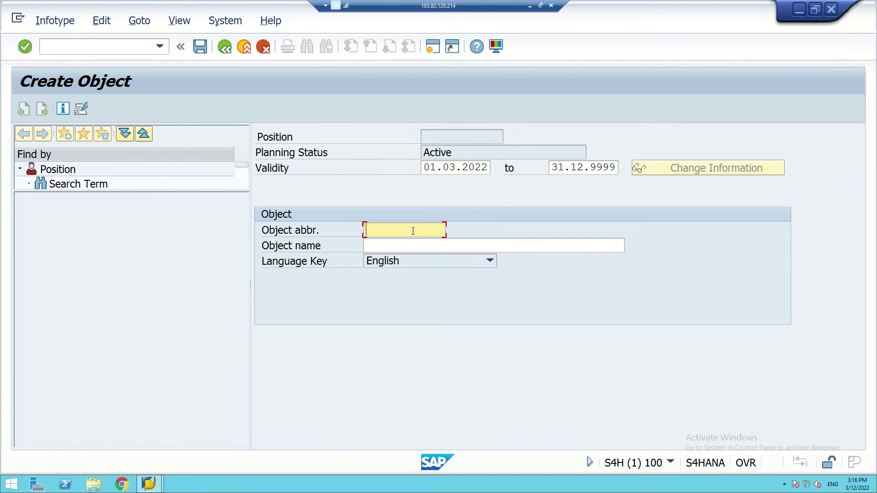
pyautogui.write('Pre')
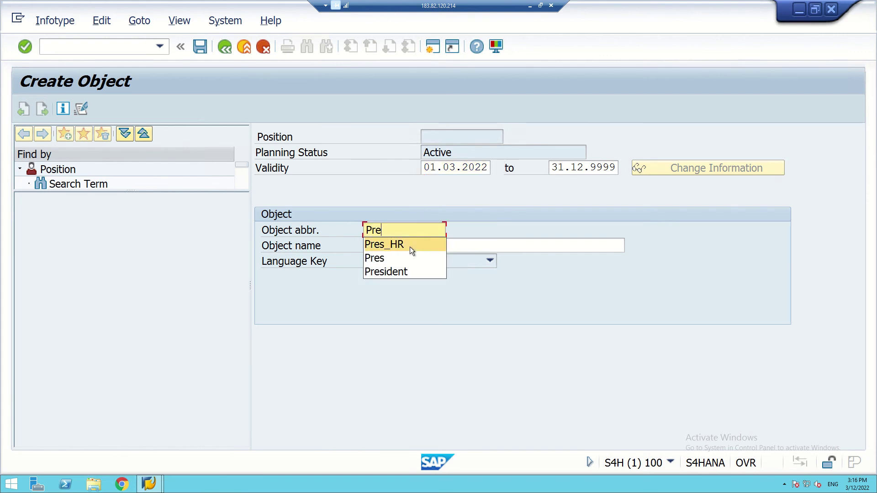
pyautogui.click(410, 247)
pyautogui.press('BackSpace')
pyautogui.press('BackSpace')
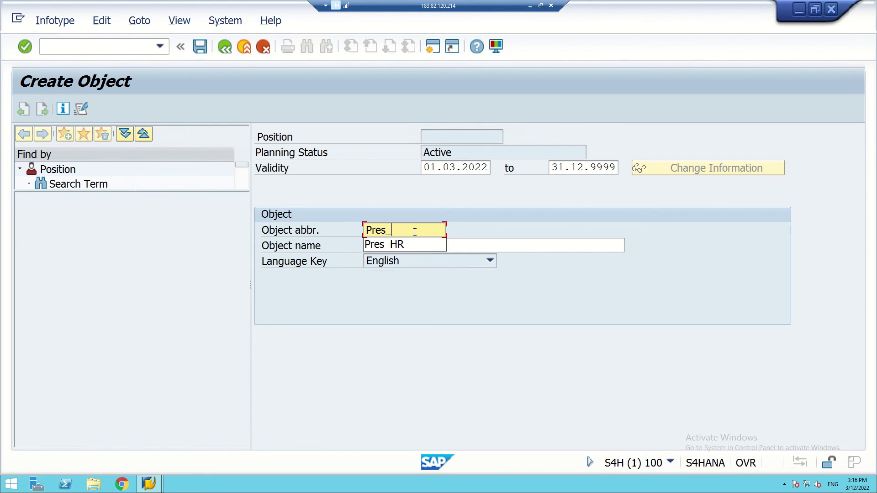
pyautogui.write('Fin')
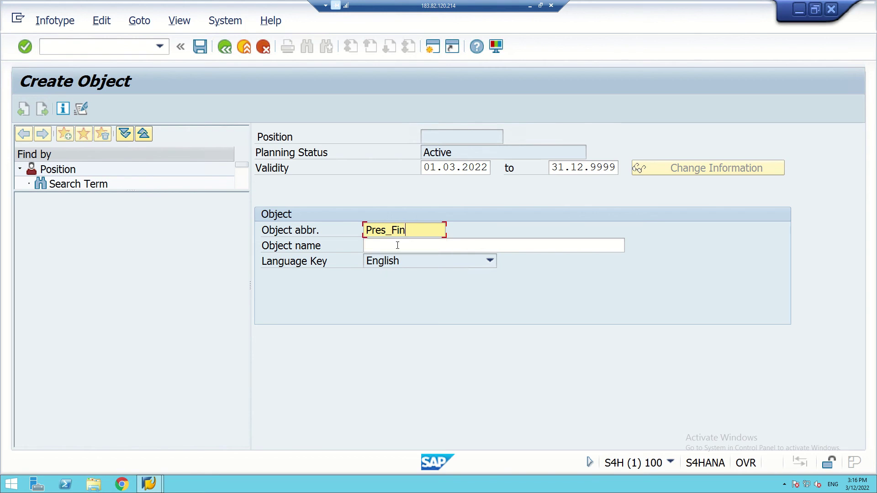
# Enter President Finance, followed by the surname in parentheses, as the object name and save the object.
pyautogui.click(397, 245)
pyautogui.write('Presi')
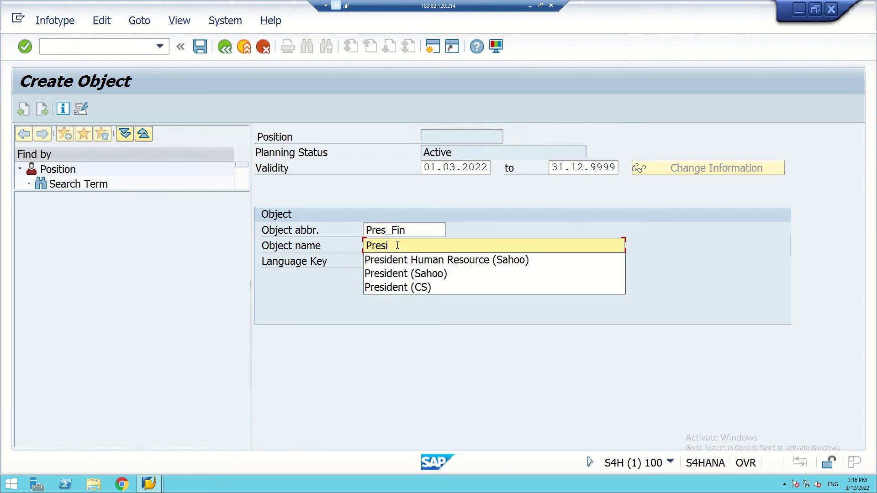
pyautogui.write('dent Fi')
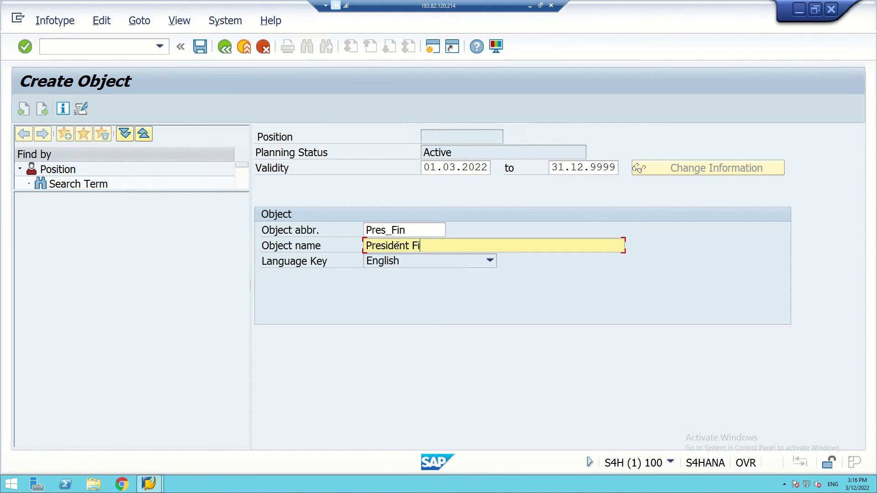
pyautogui.write('nance (Sahoo)')
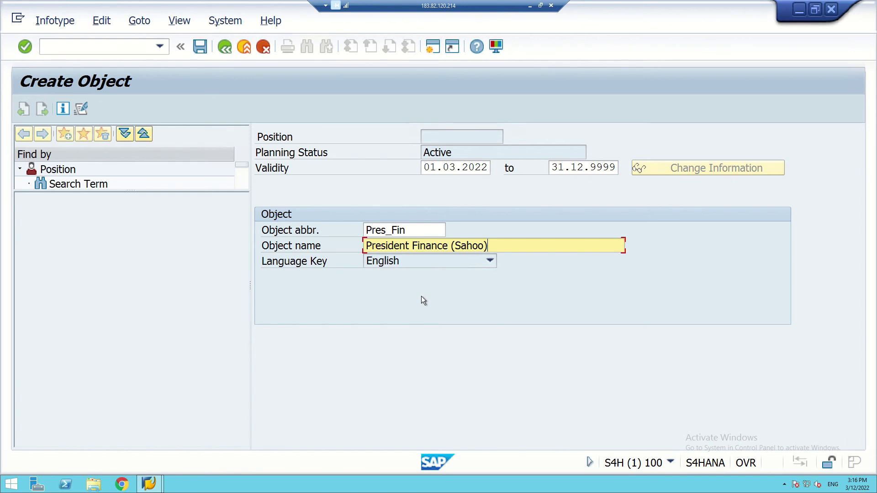
pyautogui.press('Return')
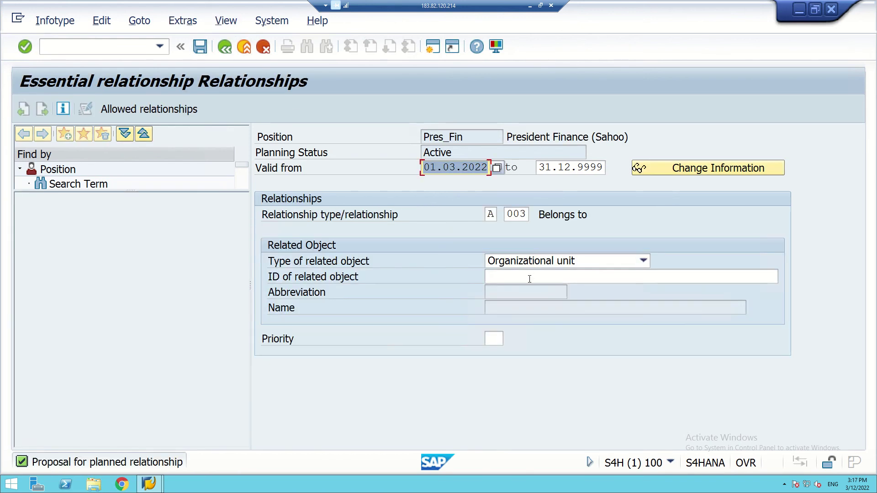
# Find the Finance Department by surname wildcard, assign the Pres_Fin position to it and save the relationship.
pyautogui.click(548, 275)
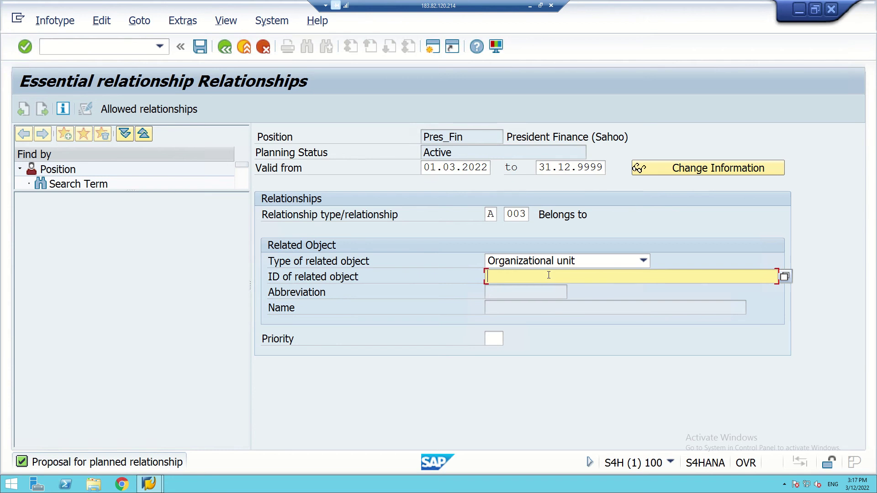
pyautogui.write('*')
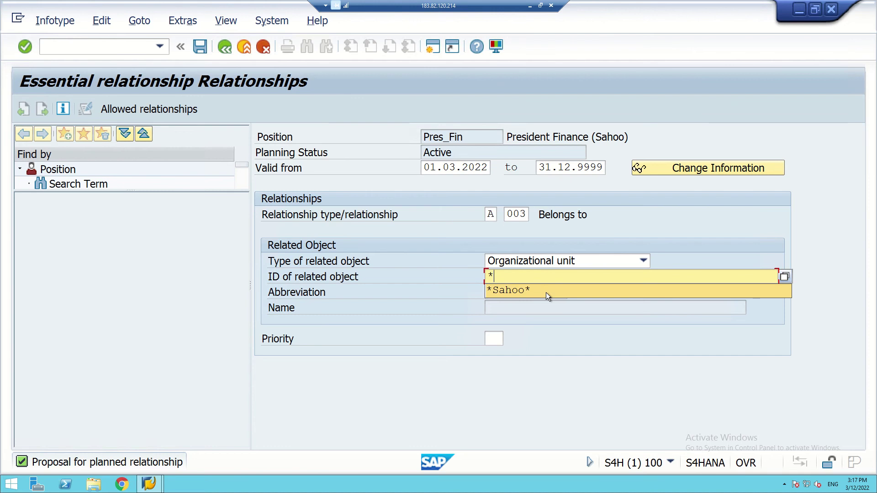
pyautogui.click(546, 292)
pyautogui.press('Return')
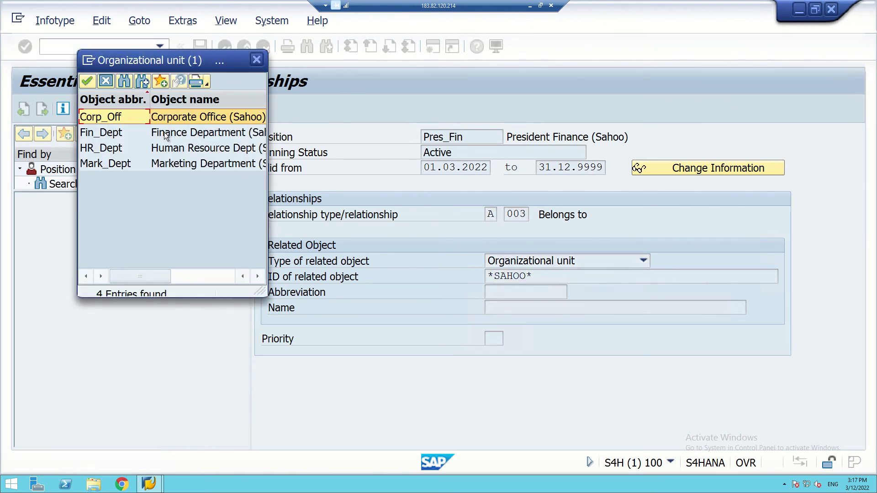
pyautogui.doubleClick(164, 132)
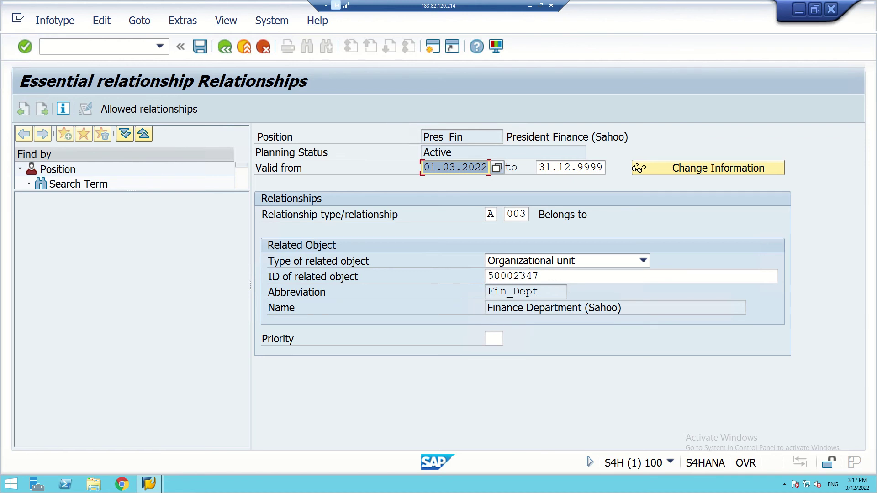
pyautogui.click(200, 47)
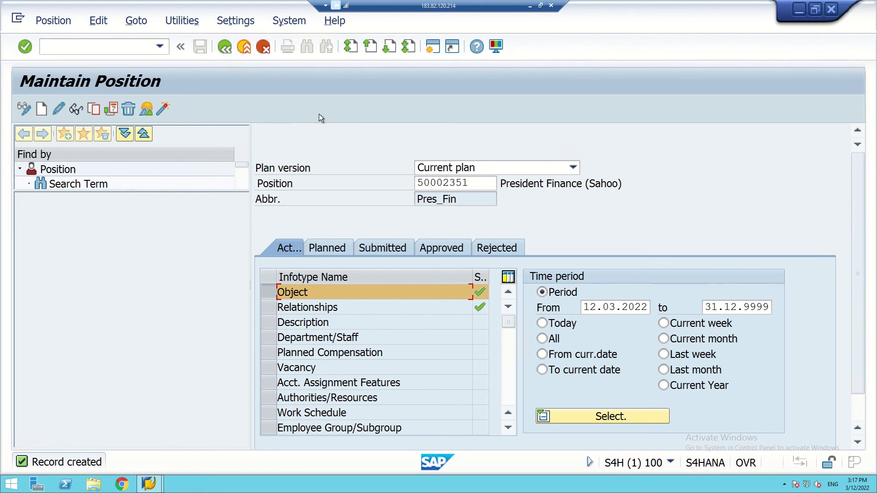
# Clear the Pres_Fin position's number in position maintenance.
pyautogui.click(477, 184)
pyautogui.press('BackSpace')
pyautogui.press('BackSpace')
pyautogui.press('BackSpace')
pyautogui.press('BackSpace')
pyautogui.press('BackSpace')
pyautogui.press('BackSpace')
pyautogui.press('BackSpace')
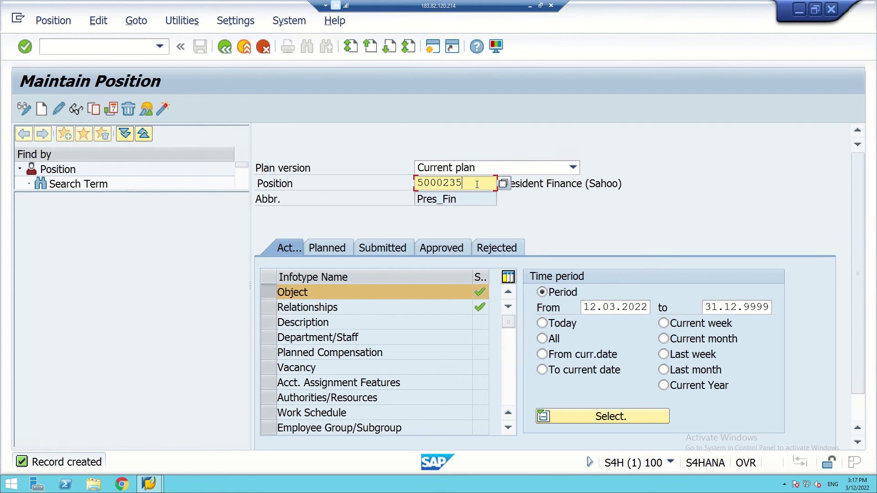
pyautogui.press('BackSpace')
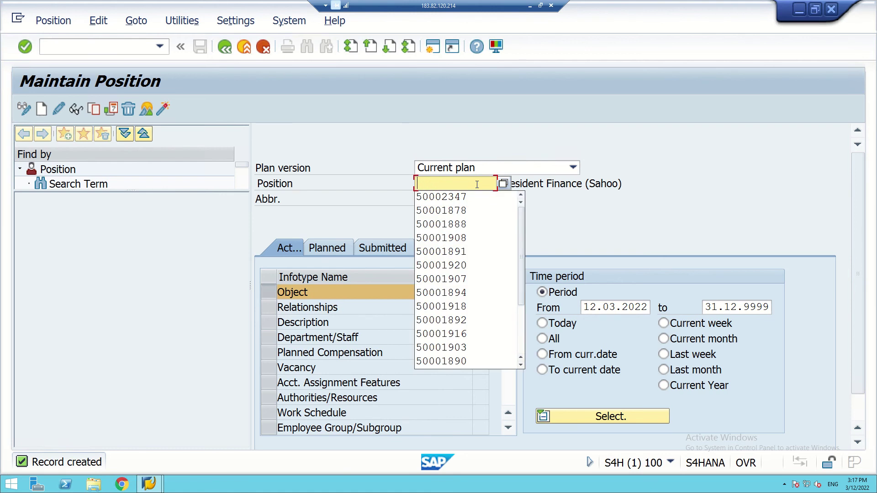
pyautogui.press('Return')
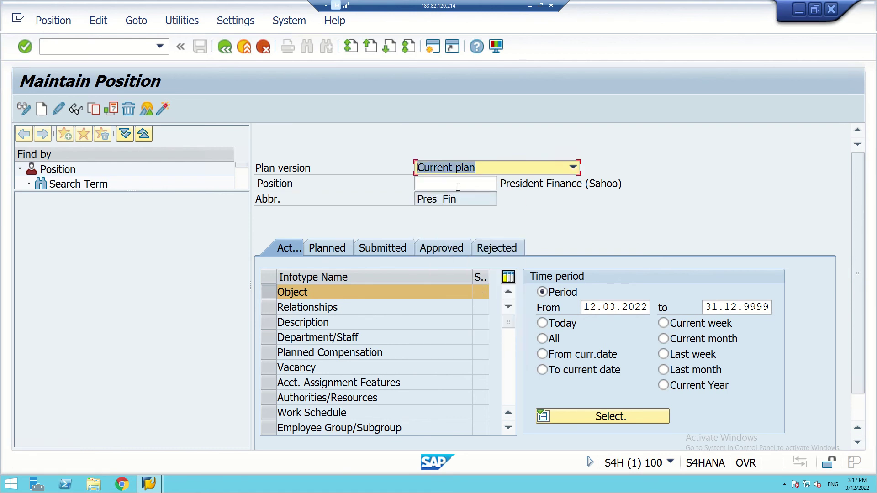
# Select the Object infotype and start creating a record for a new position.
pyautogui.click(472, 181)
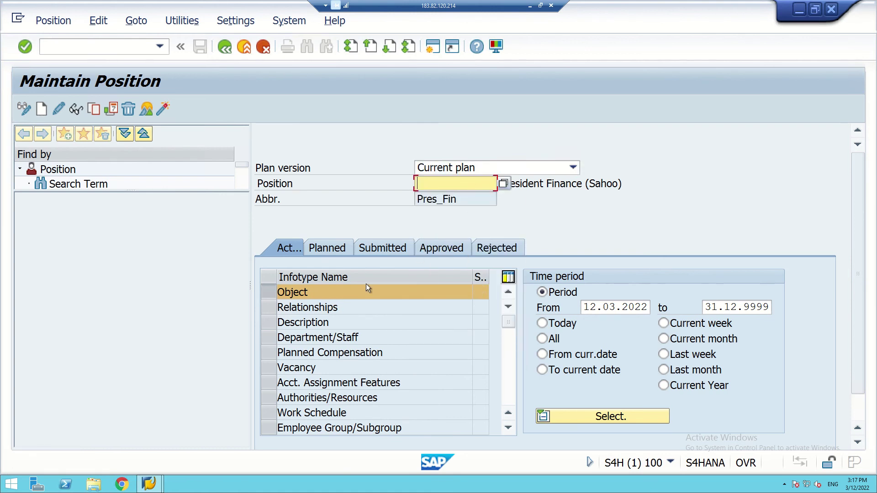
pyautogui.click(268, 293)
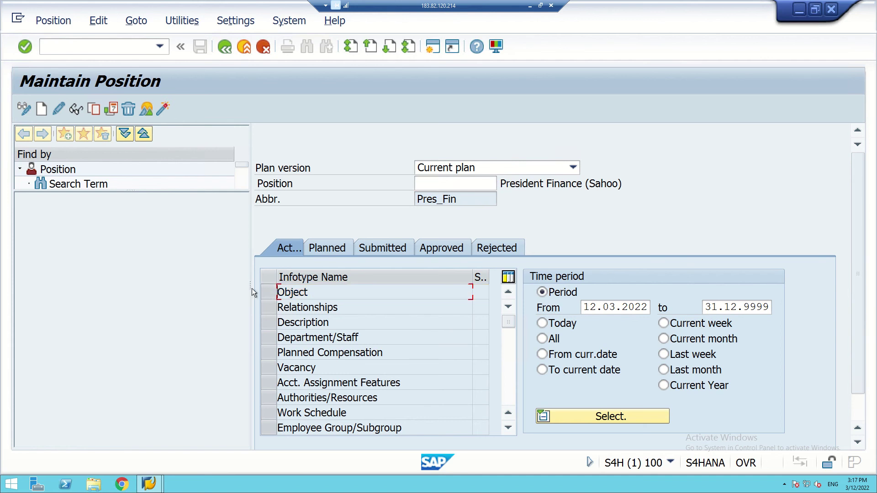
pyautogui.click(271, 293)
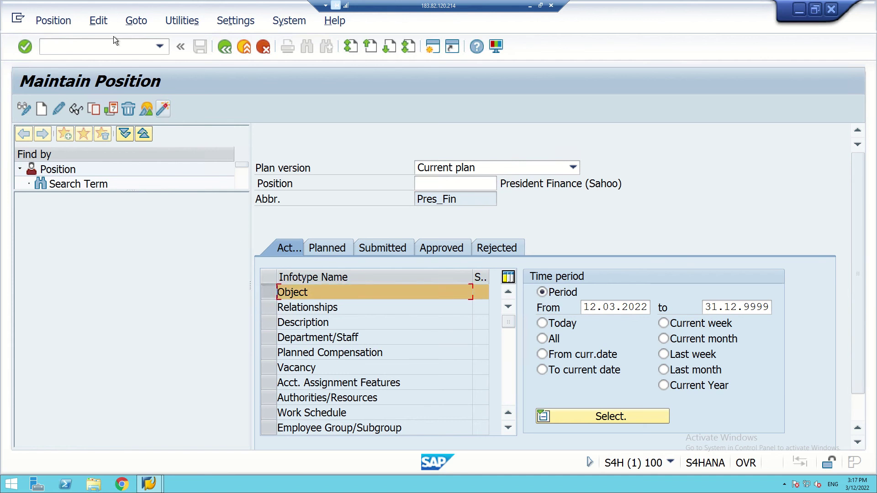
pyautogui.click(41, 110)
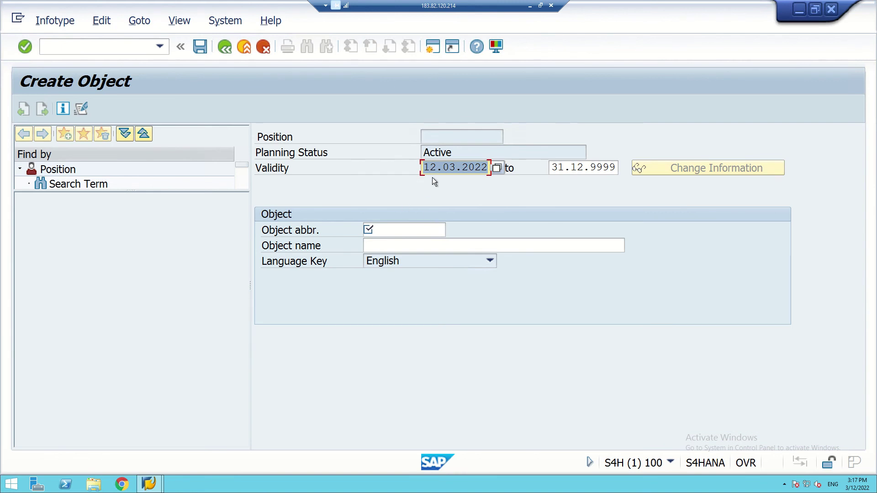
# Set the new position's validity start date to 01.02.2022.
pyautogui.click(436, 168)
pyautogui.press('BackSpace')
pyautogui.press('BackSpace')
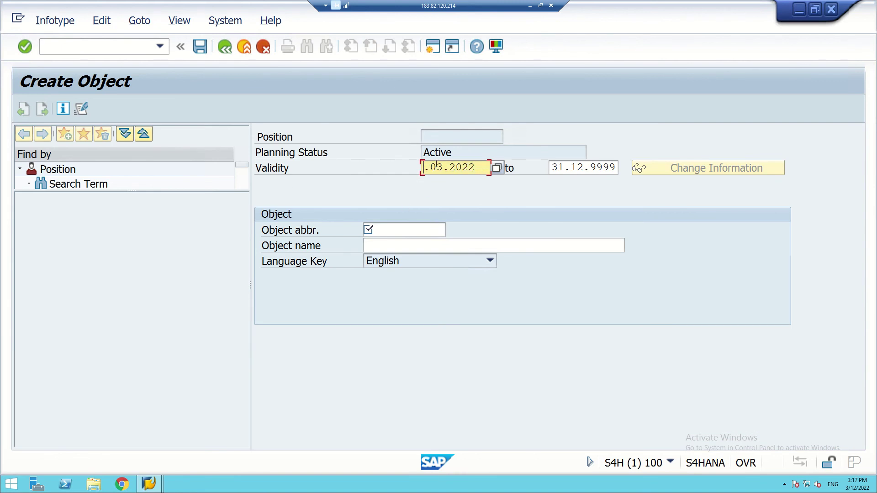
pyautogui.write('01')
pyautogui.click(456, 167)
pyautogui.press('BackSpace')
pyautogui.write('2')
# Enter Pres_Mark as the object abbreviation of the new position.
pyautogui.click(376, 231)
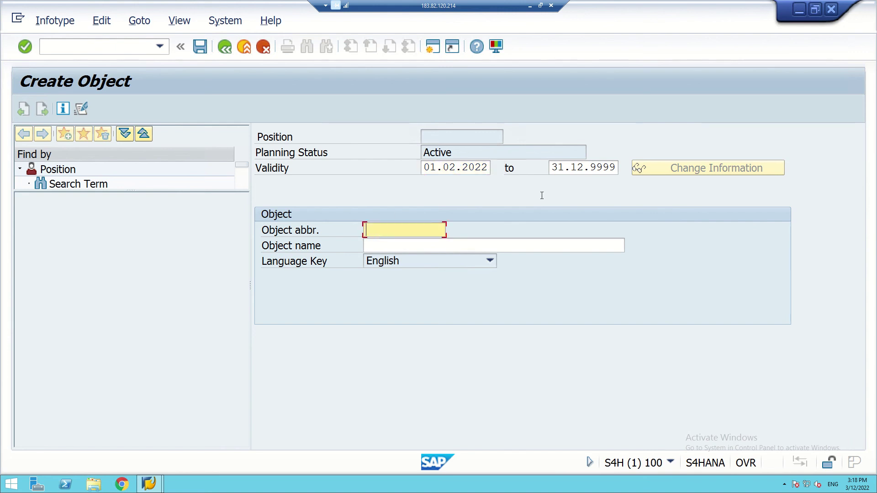
pyautogui.write('Pres')
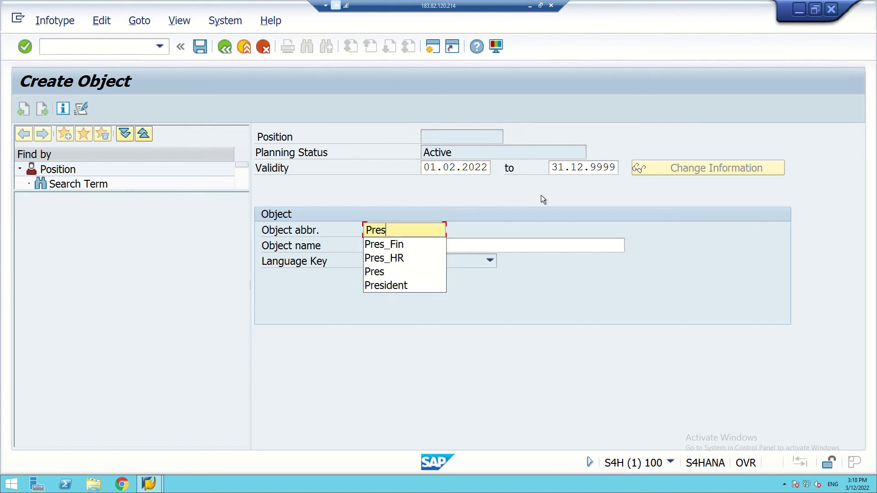
pyautogui.write('_Mar')
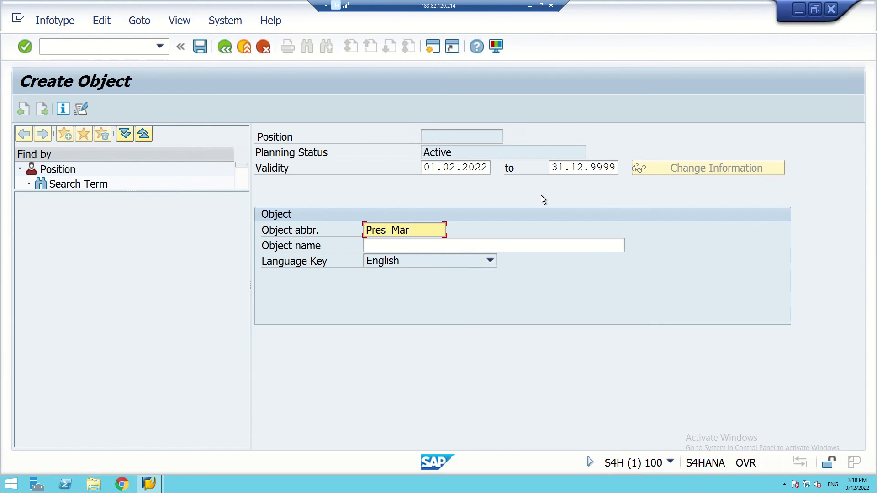
pyautogui.write('k')
# Enter President Marketing, followed by the surname in parentheses, as the object name and save the object.
pyautogui.click(463, 247)
pyautogui.write('President Ma')
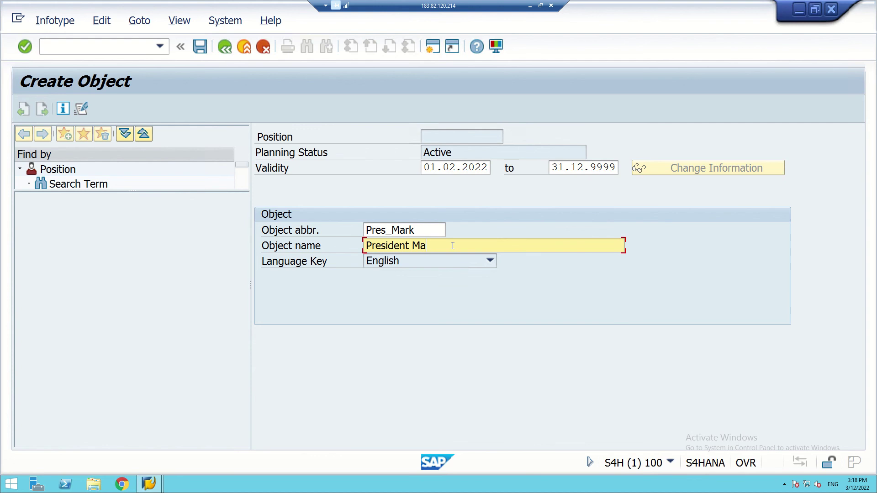
pyautogui.write('rketing (Sahoo)')
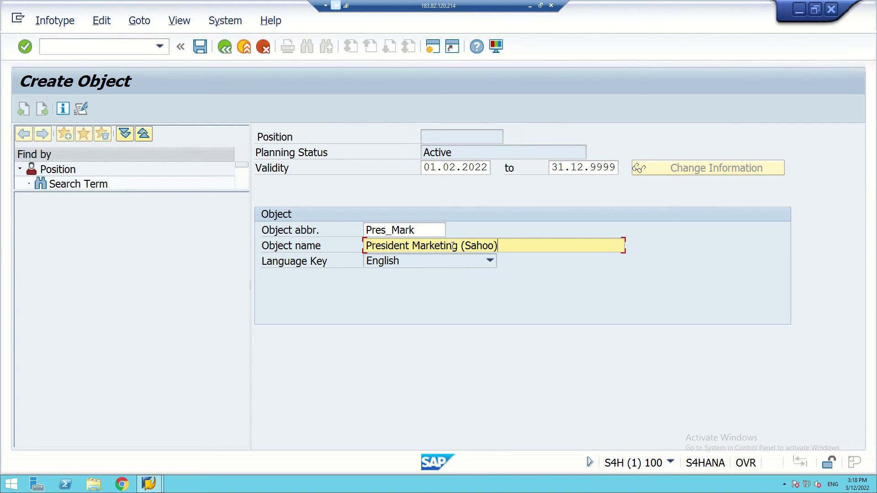
pyautogui.press('Return')
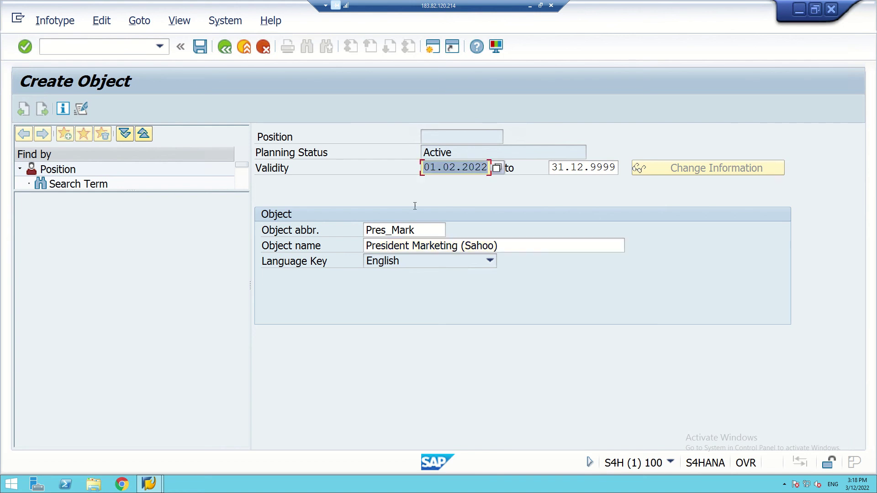
pyautogui.click(200, 46)
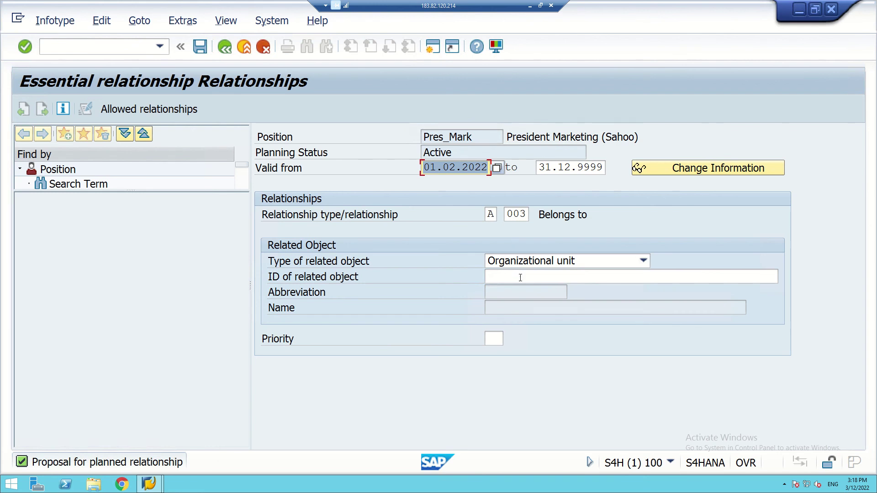
# Find the Marketing Department by surname wildcard, assign the Pres_Mark position to it and save the relationship.
pyautogui.click(522, 277)
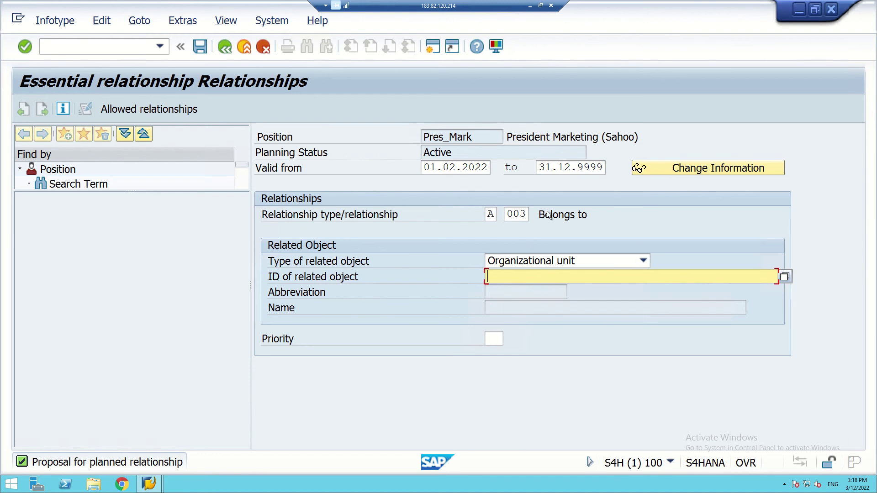
pyautogui.write('*')
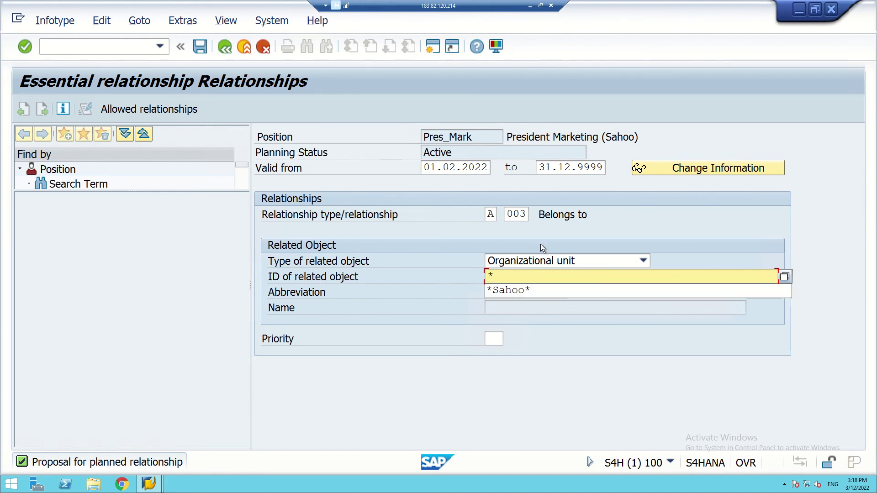
pyautogui.write('Sahoo')
pyautogui.click(516, 292)
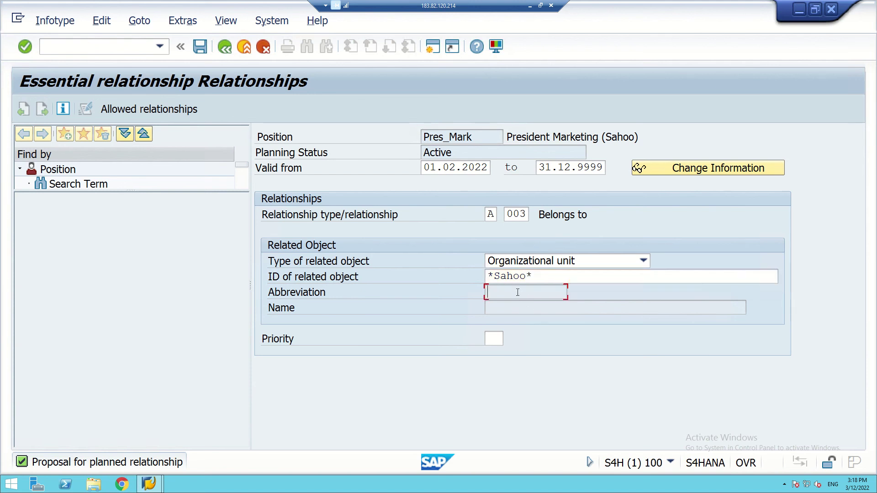
pyautogui.click(541, 275)
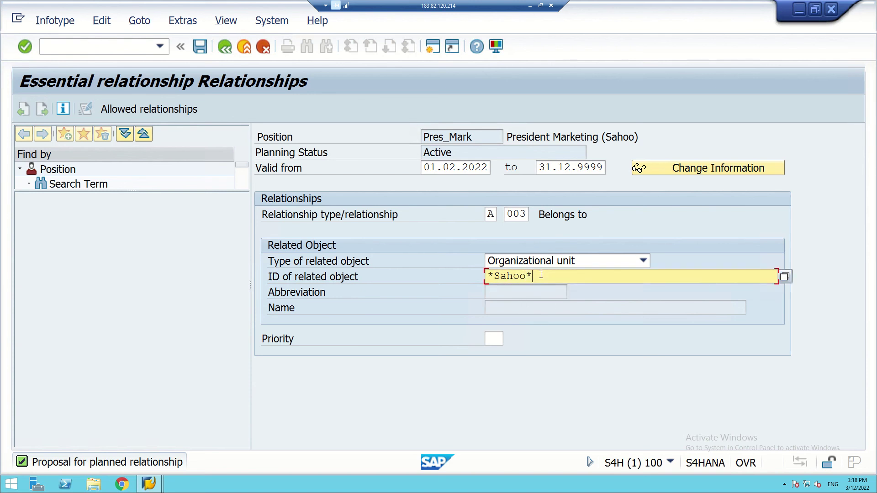
pyautogui.press('Return')
pyautogui.doubleClick(163, 166)
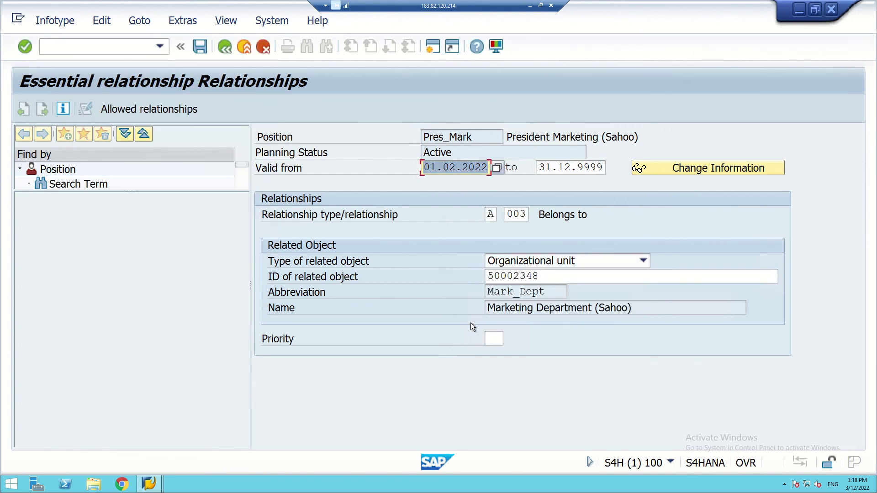
pyautogui.click(202, 44)
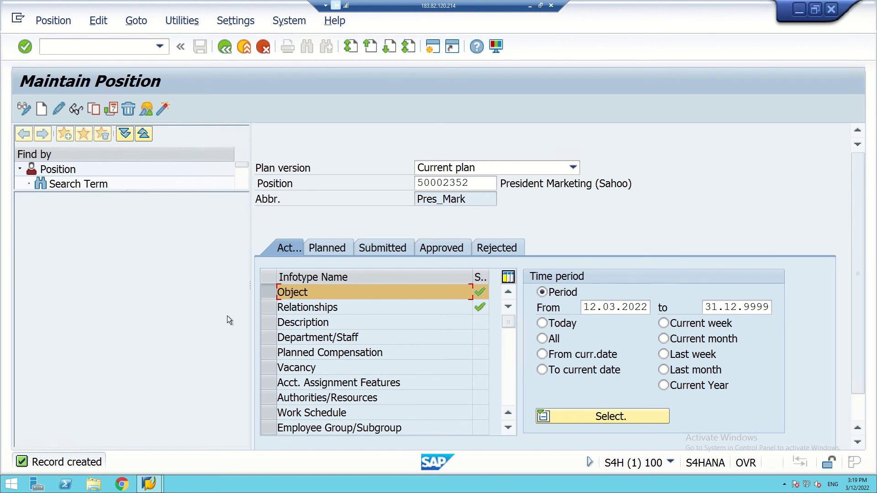
# Try to create an A 007 relationship for the Pres_Mark position.
pyautogui.click(270, 311)
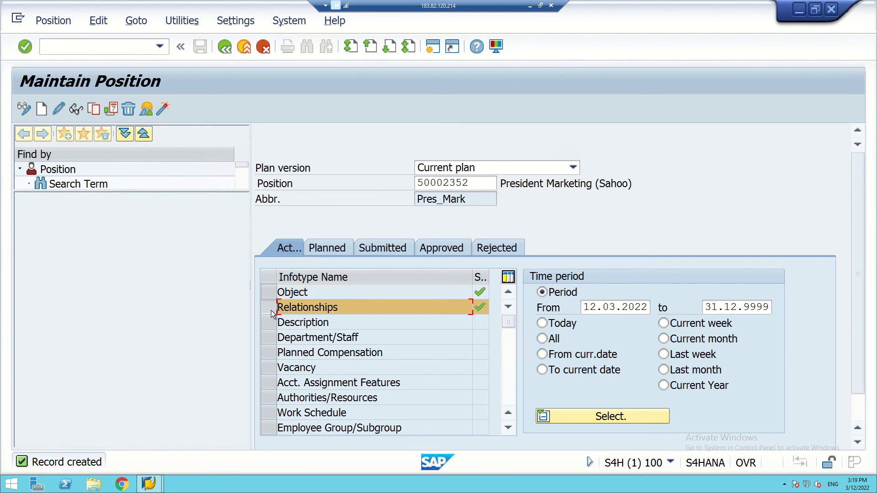
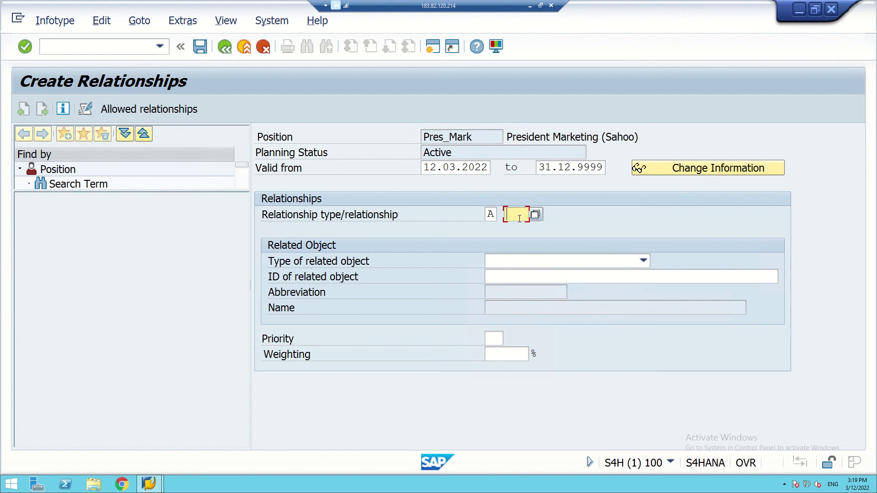
pyautogui.write('007')
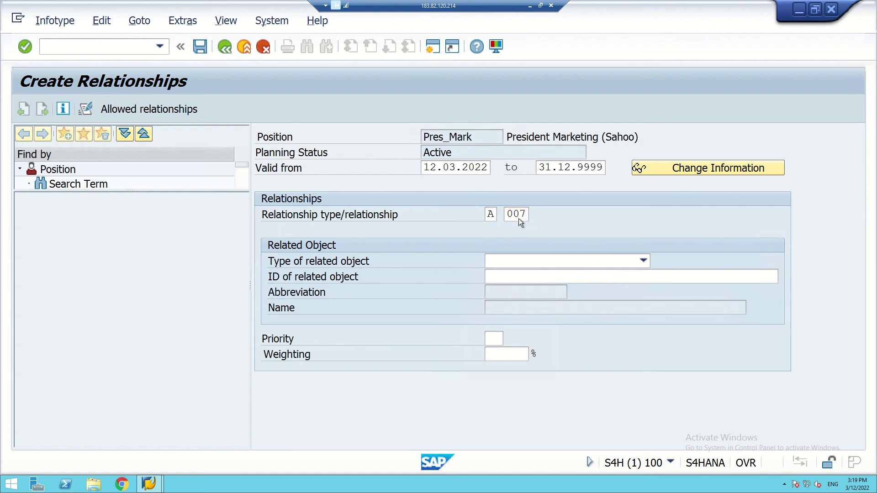
pyautogui.press('Return')
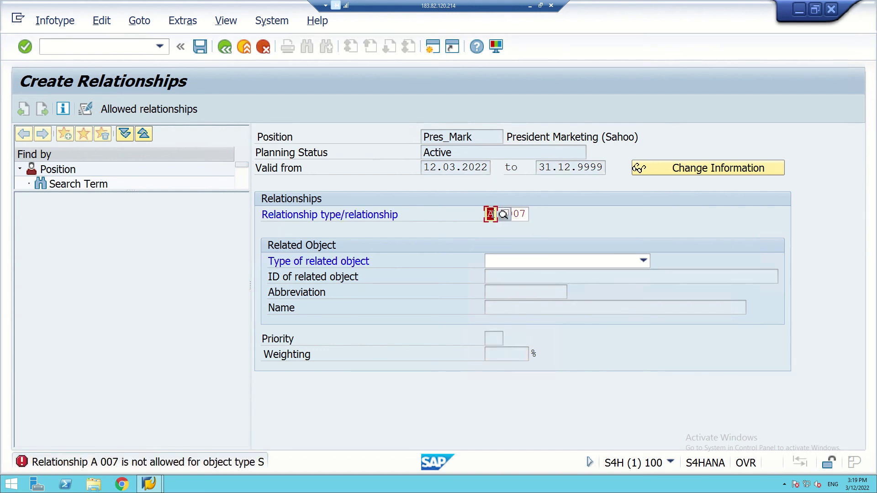
pyautogui.click(491, 214)
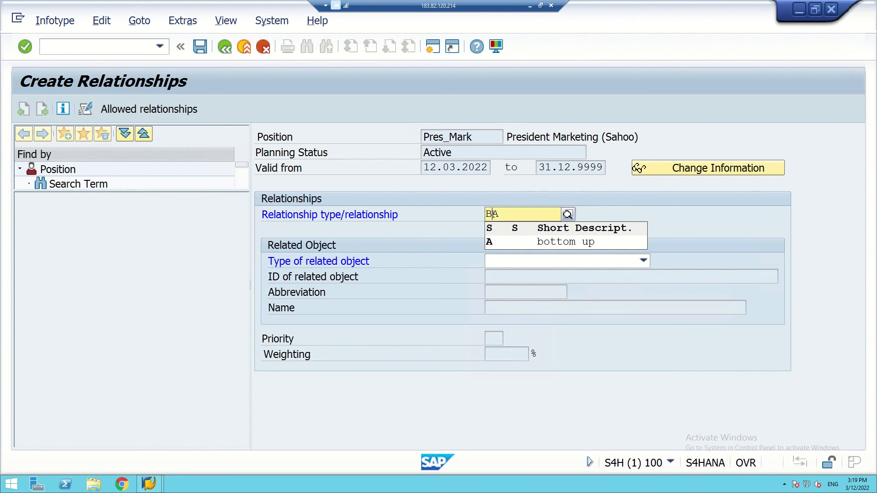
pyautogui.write('B')
pyautogui.click(498, 241)
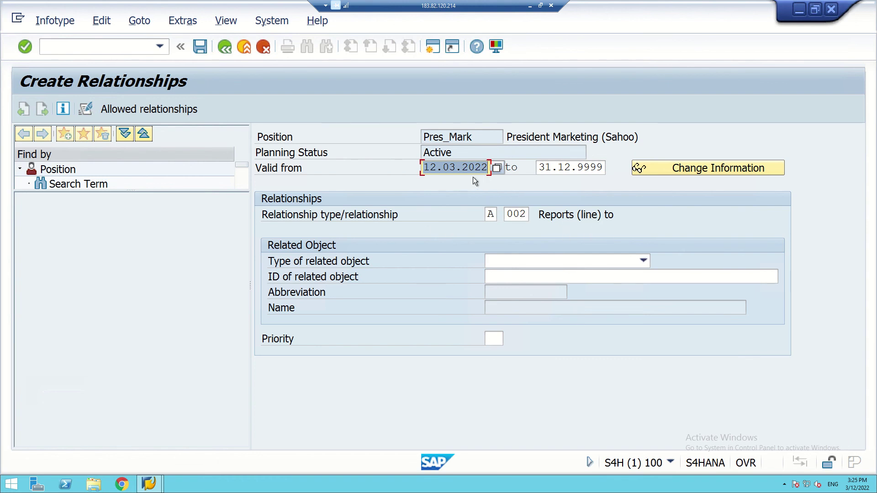
# Set the related object type to Position for the A 002 relationship and search for positions by surname wildcard.
pyautogui.click(645, 260)
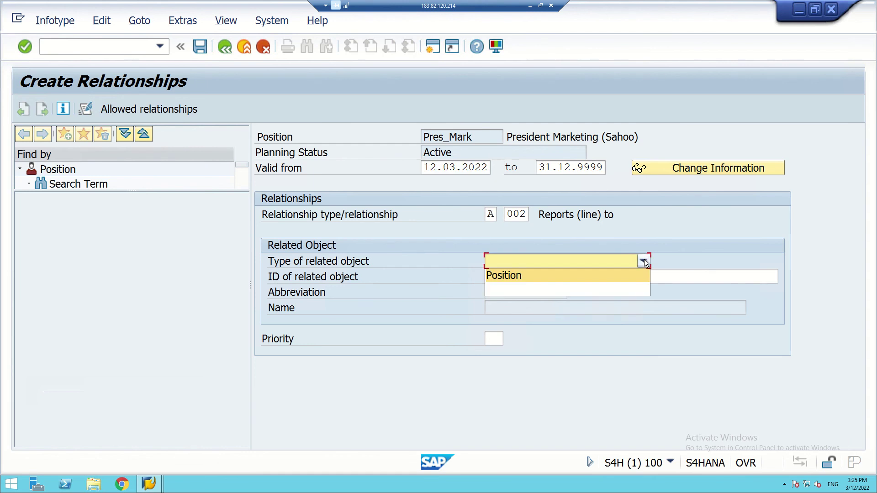
pyautogui.click(619, 275)
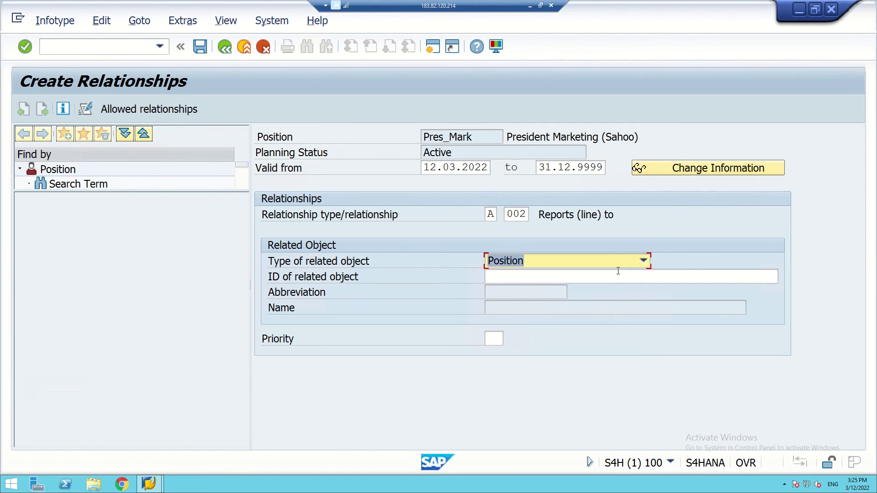
pyautogui.click(580, 280)
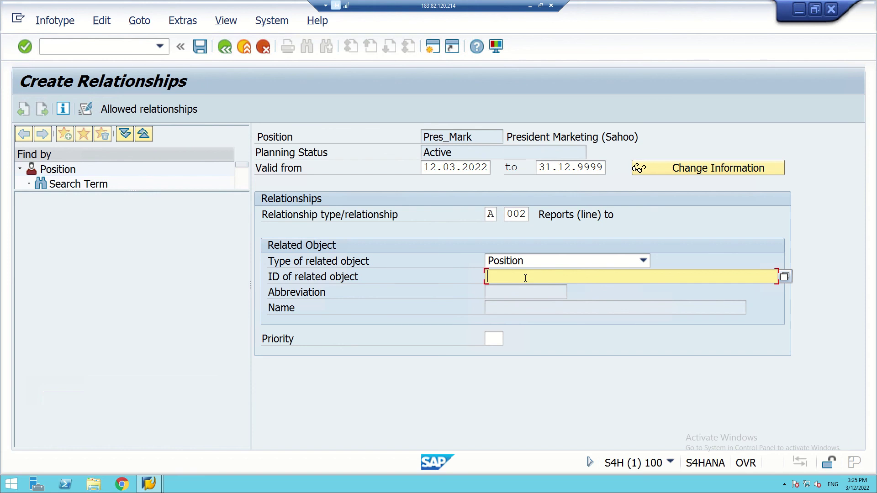
pyautogui.write('*')
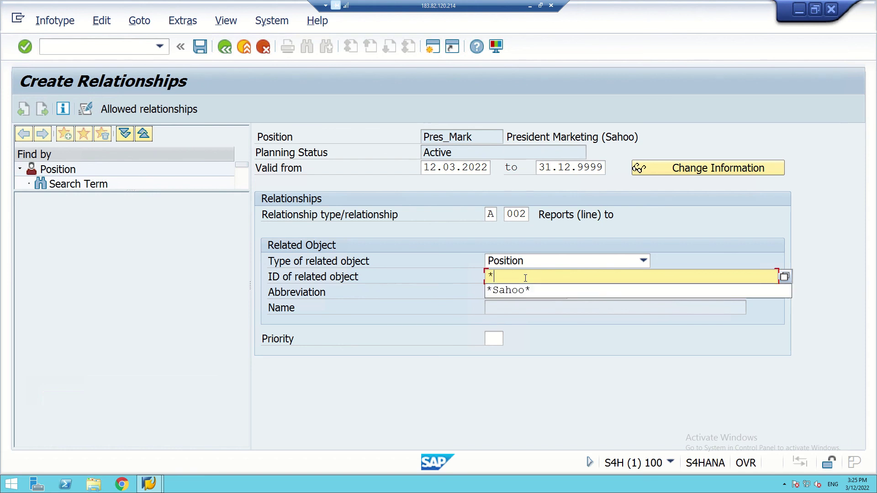
pyautogui.write('CEO')
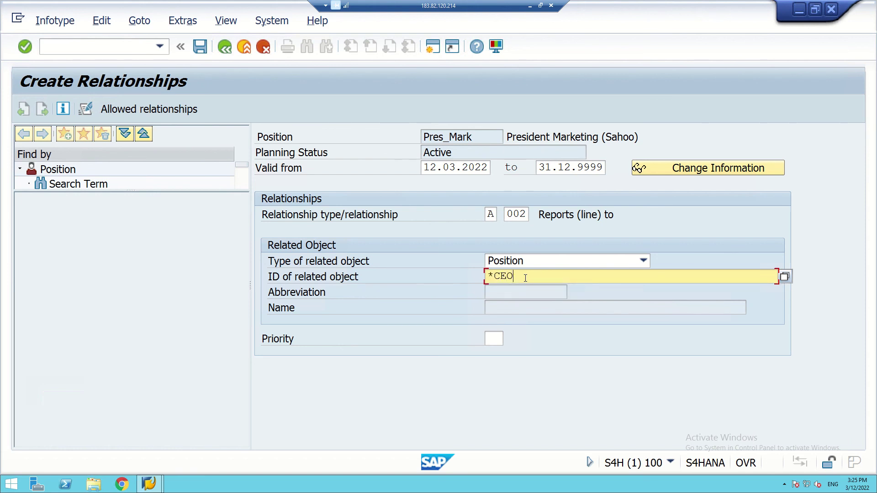
pyautogui.press('BackSpace')
pyautogui.press('BackSpace')
pyautogui.press('BackSpace')
pyautogui.write('S')
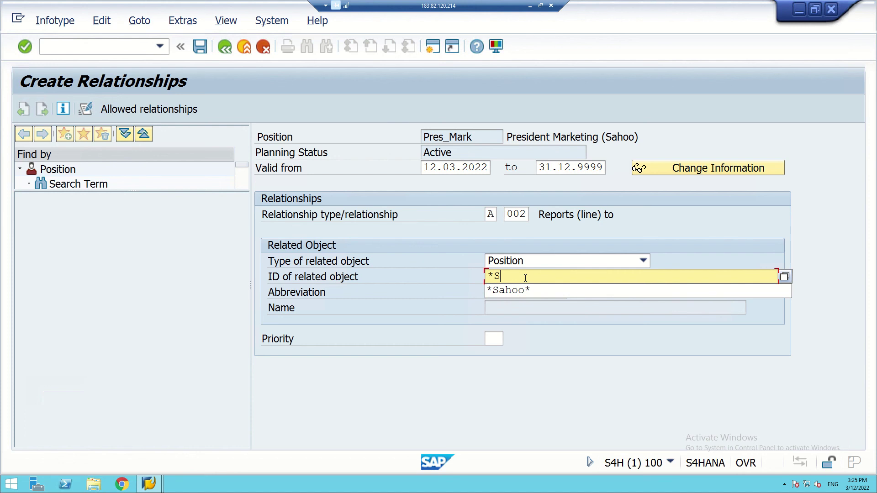
pyautogui.click(555, 295)
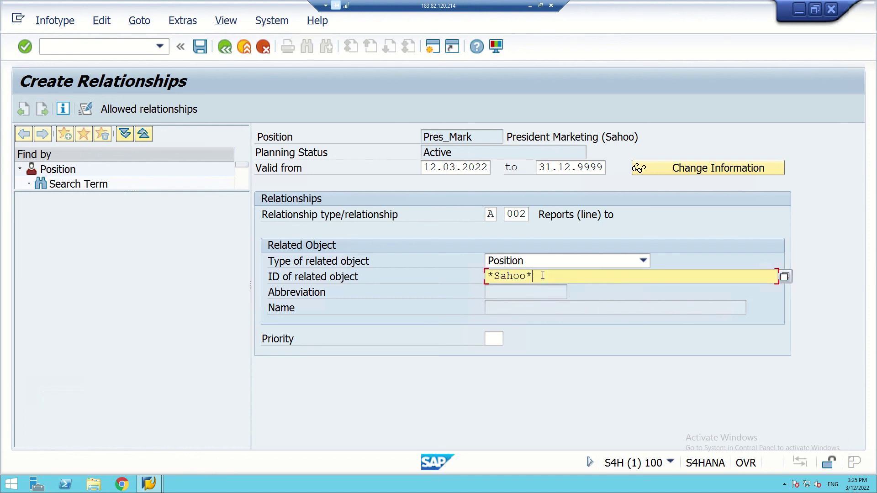
pyautogui.press('Return')
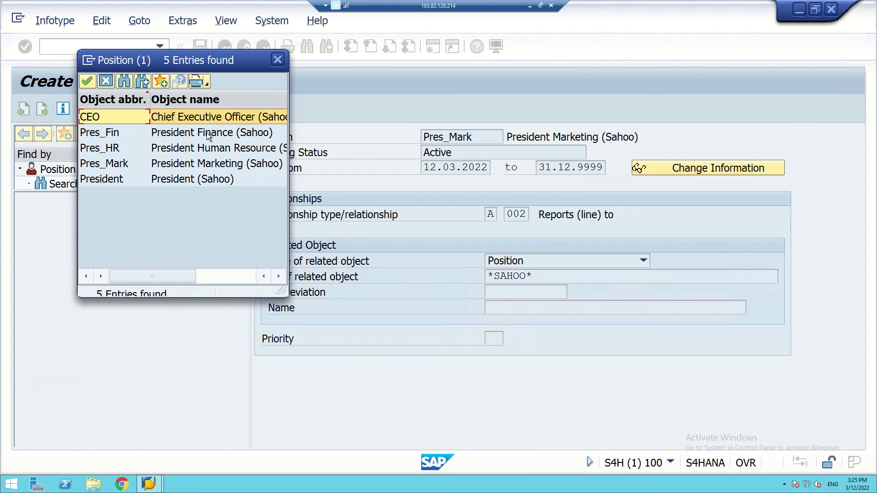
# Choose the CEO position as the one Pres_Mark reports to and save the relationship.
pyautogui.moveTo(288, 85); pyautogui.dragTo(327, 86)
pyautogui.doubleClick(251, 117)
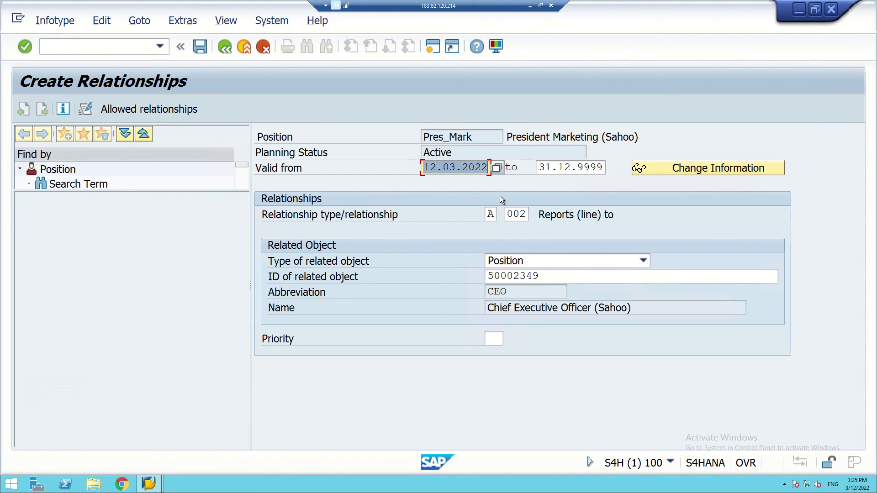
pyautogui.click(200, 46)
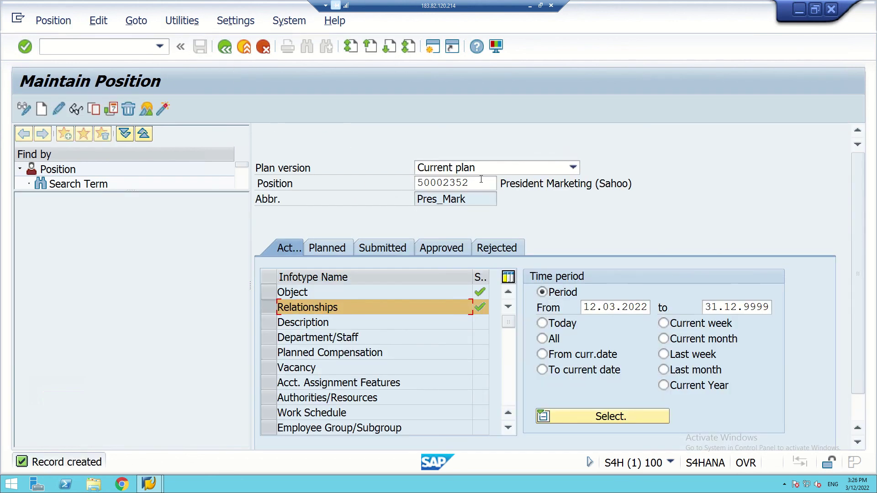
# Load the Finance president position by entering position number 50002351.
pyautogui.click(481, 180)
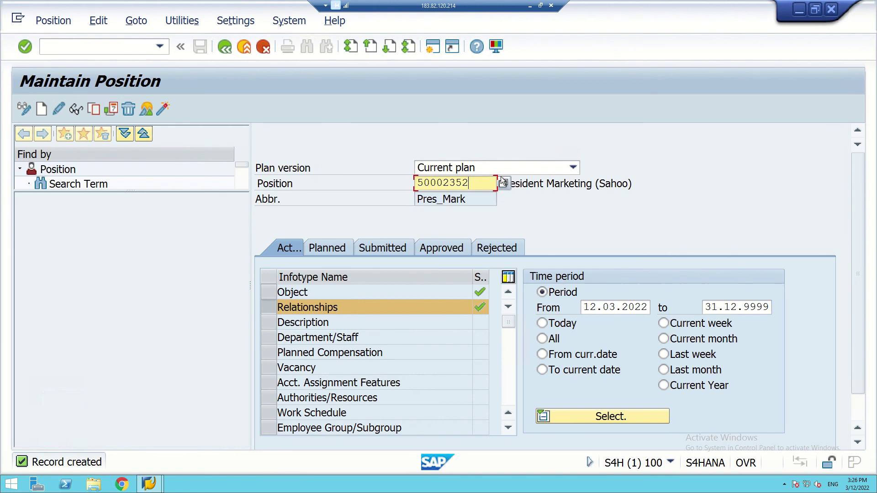
pyautogui.press('BackSpace')
pyautogui.write('1')
pyautogui.press('Return')
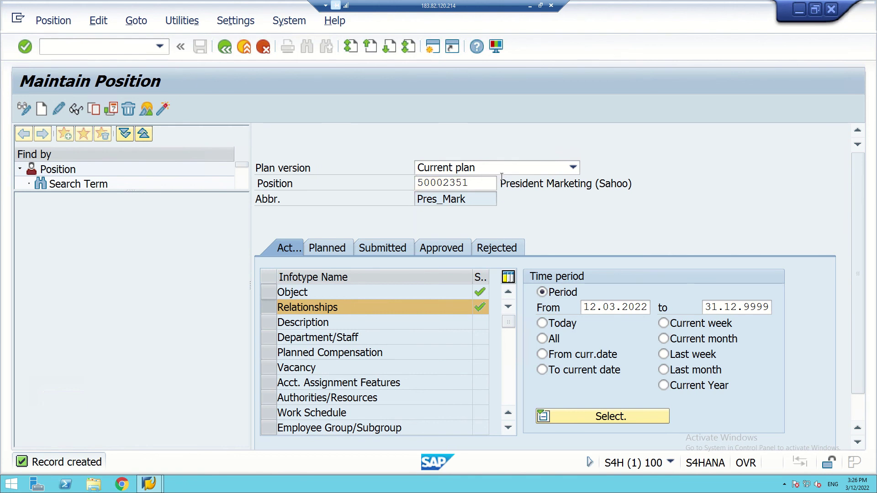
# Start a new relationship record for the Pres_Fin position with a validity start date of 01.02.2022.
pyautogui.click(268, 308)
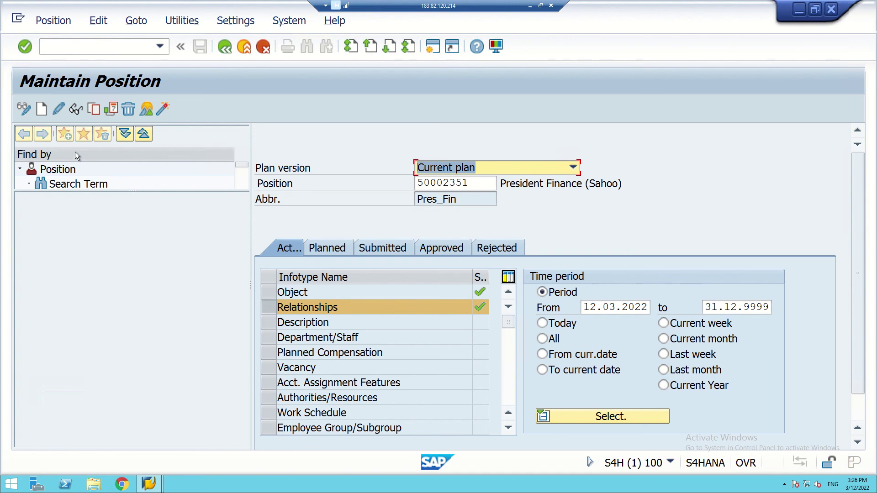
pyautogui.click(41, 109)
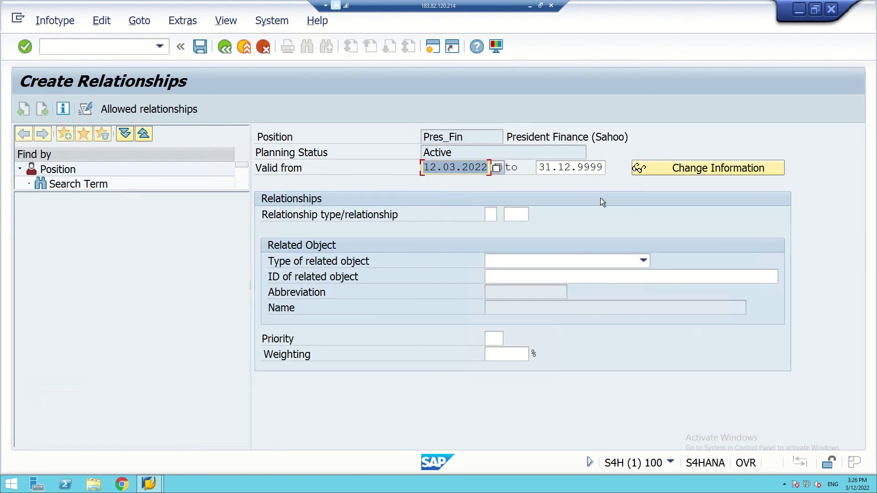
pyautogui.click(437, 167)
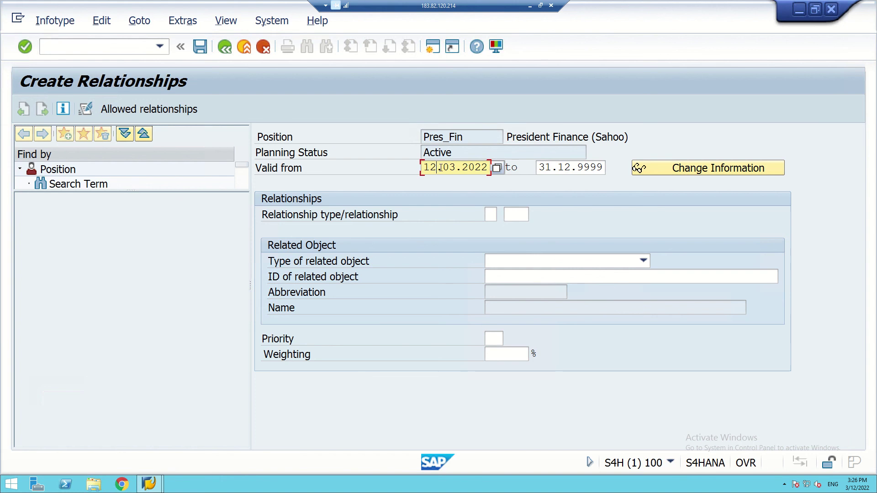
pyautogui.press('BackSpace')
pyautogui.press('BackSpace')
pyautogui.write('01')
pyautogui.press('Delete')
pyautogui.write('2')
# Set the relationship of the Pres_Fin position to A 002, Reports (line) to, and accept the start date correction.
pyautogui.click(489, 214)
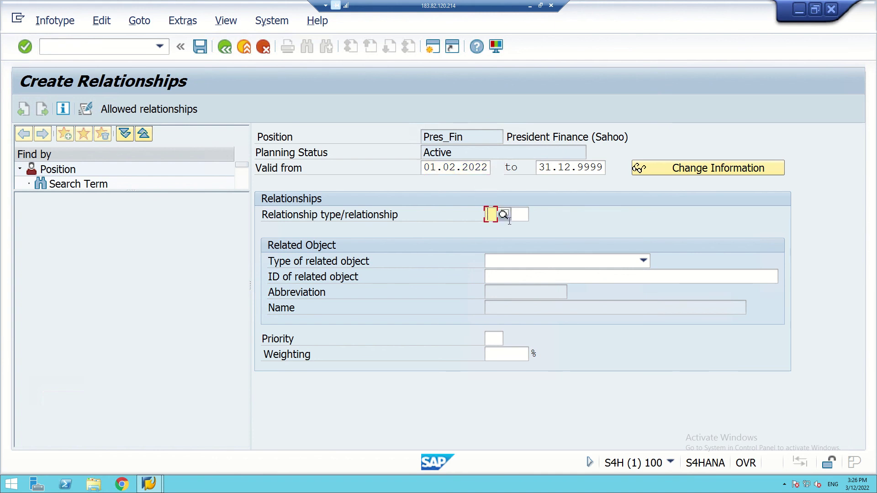
pyautogui.write('A')
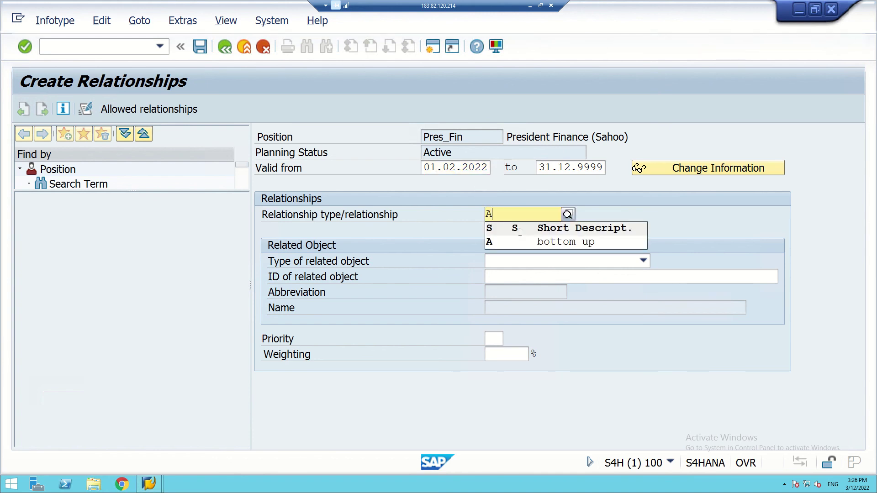
pyautogui.click(517, 239)
pyautogui.click(519, 213)
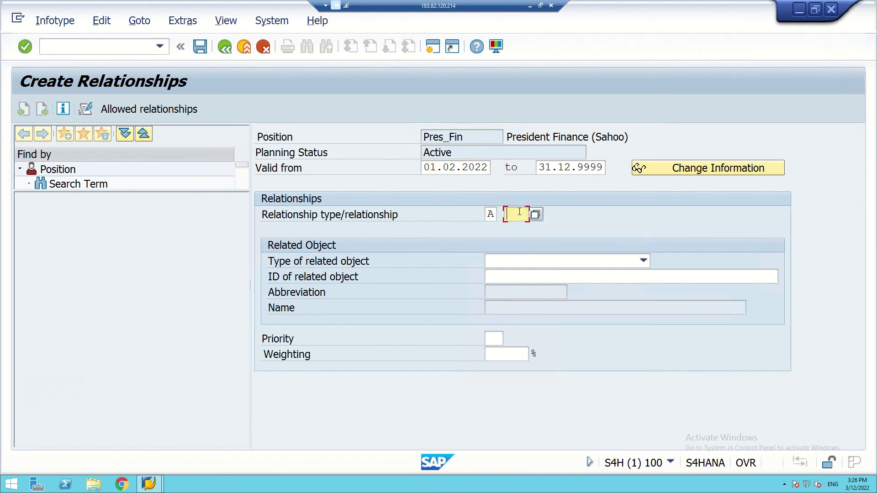
pyautogui.write('002')
pyautogui.press('Return')
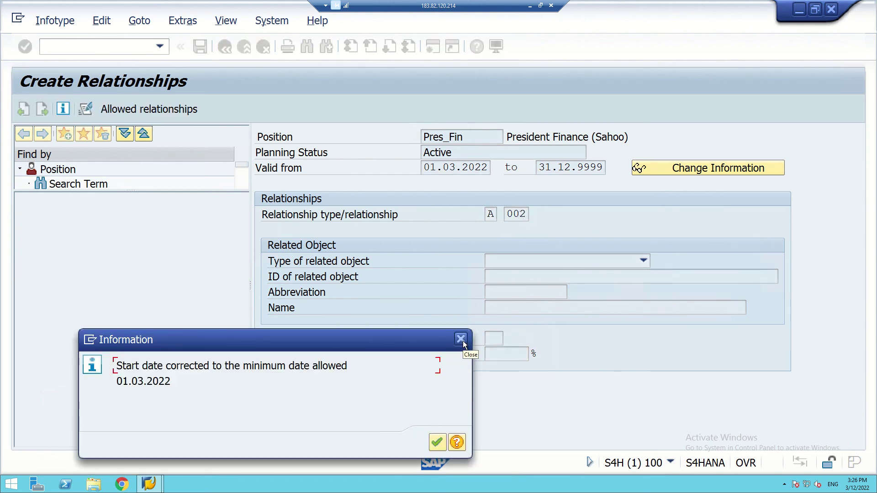
pyautogui.click(462, 340)
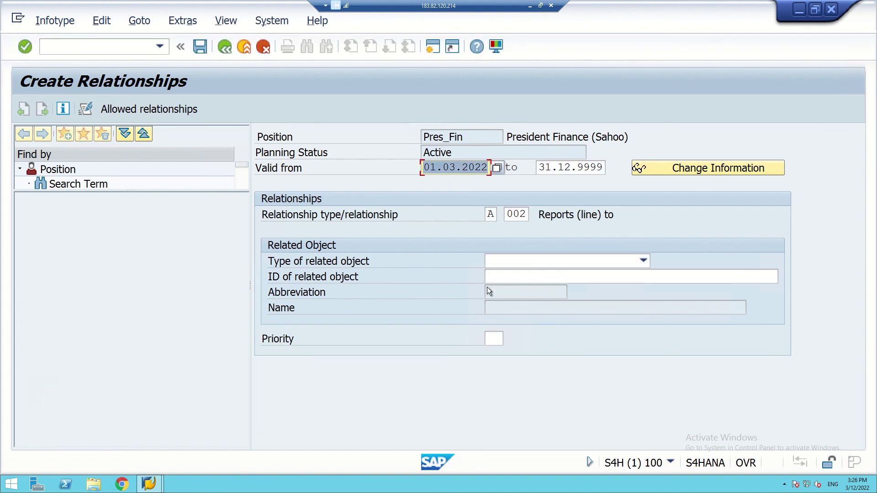
# Find the CEO by surname wildcard as the related Position object for Pres_Fin and save the relationship.
pyautogui.click(629, 263)
pyautogui.click(586, 276)
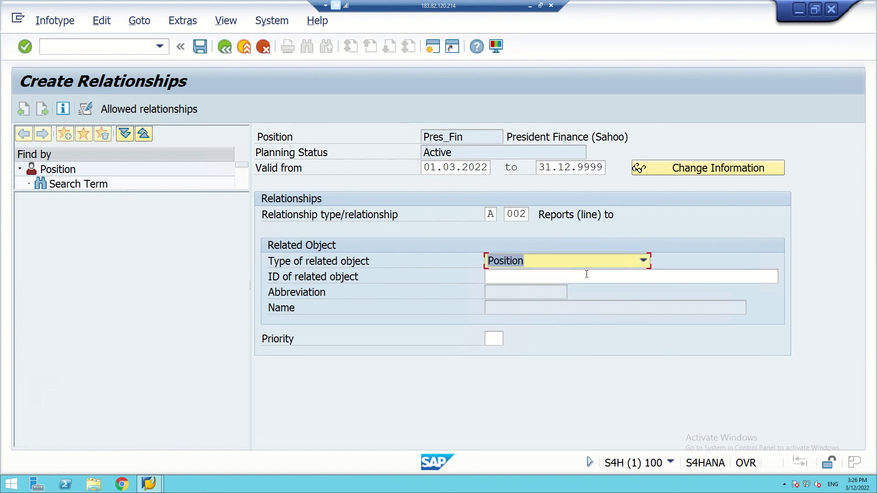
pyautogui.click(542, 276)
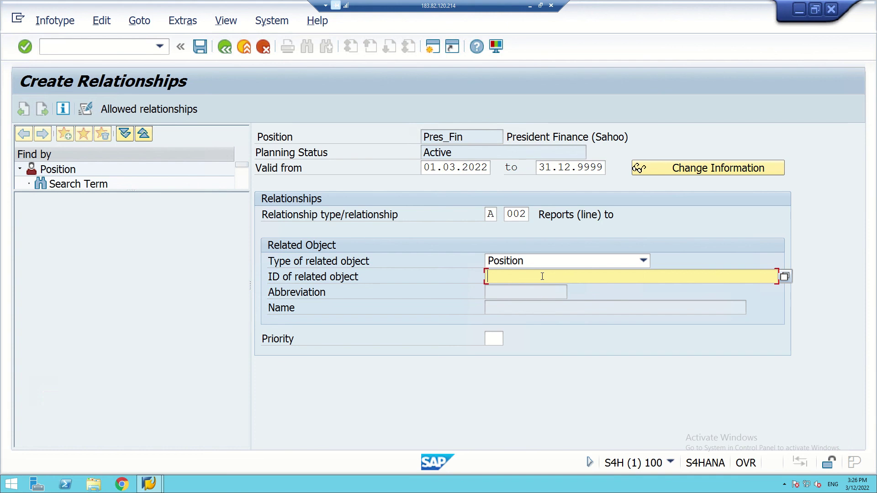
pyautogui.write('*S')
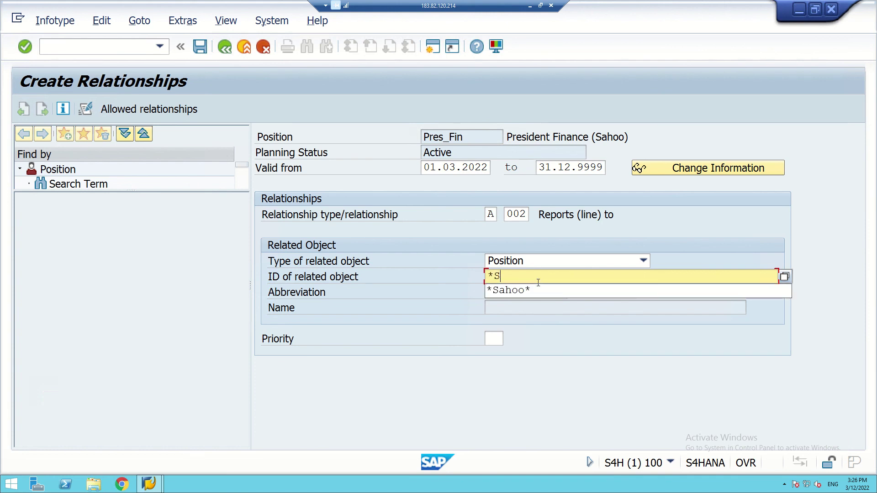
pyautogui.click(535, 290)
pyautogui.press('Return')
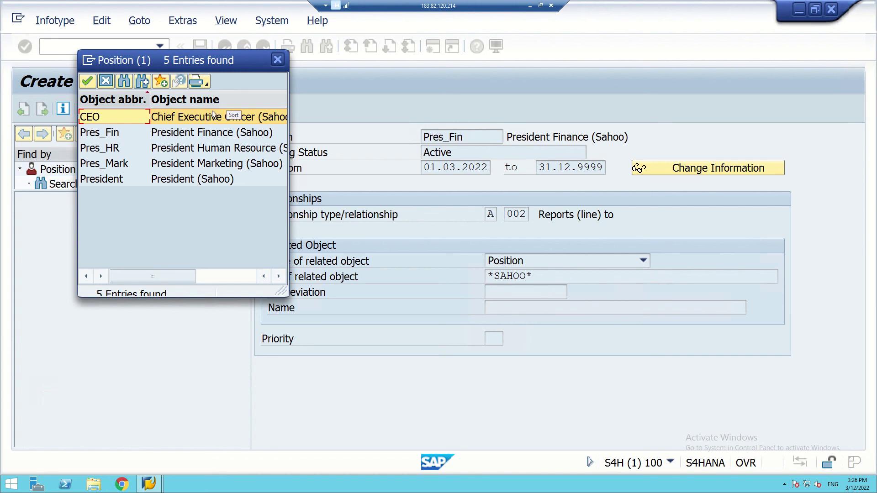
pyautogui.doubleClick(182, 119)
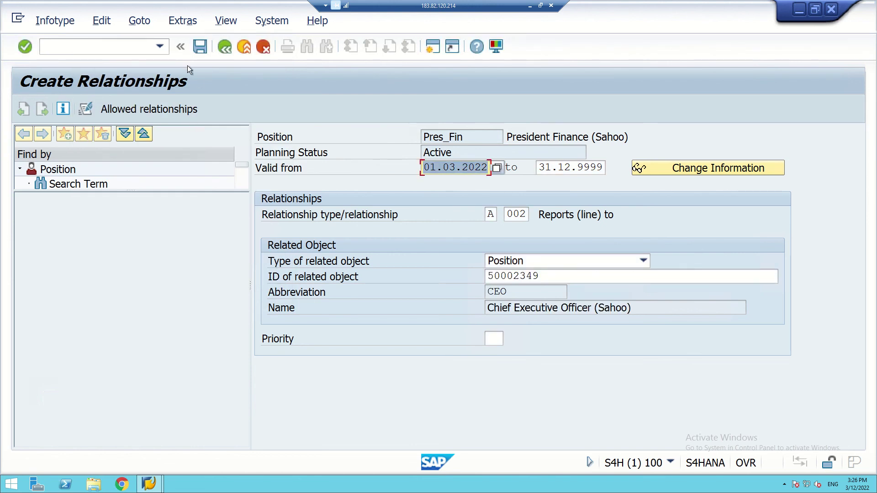
pyautogui.click(196, 47)
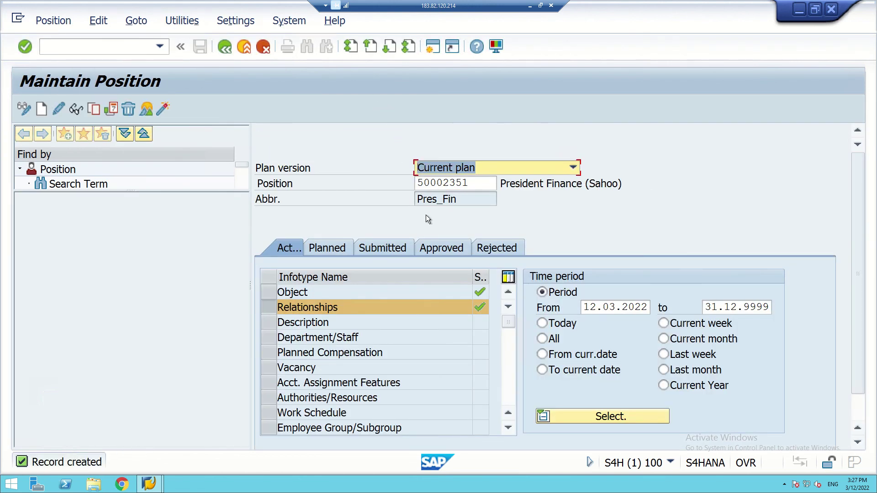
# Load the Human Resource president position by entering position number 50002350.
pyautogui.click(272, 308)
pyautogui.click(469, 183)
pyautogui.press('BackSpace')
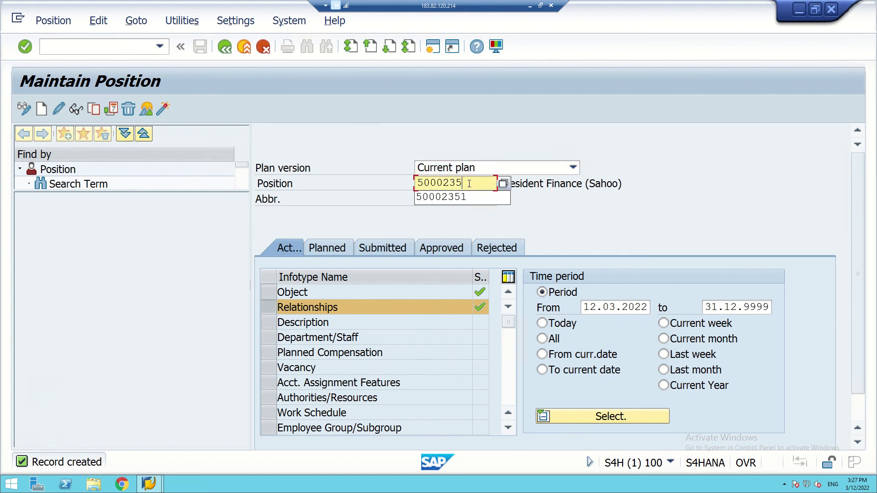
pyautogui.write('0')
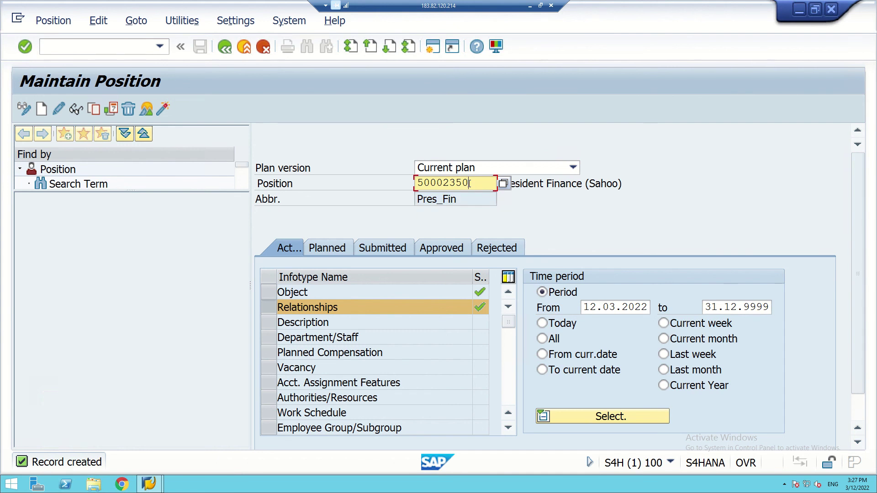
pyautogui.press('Return')
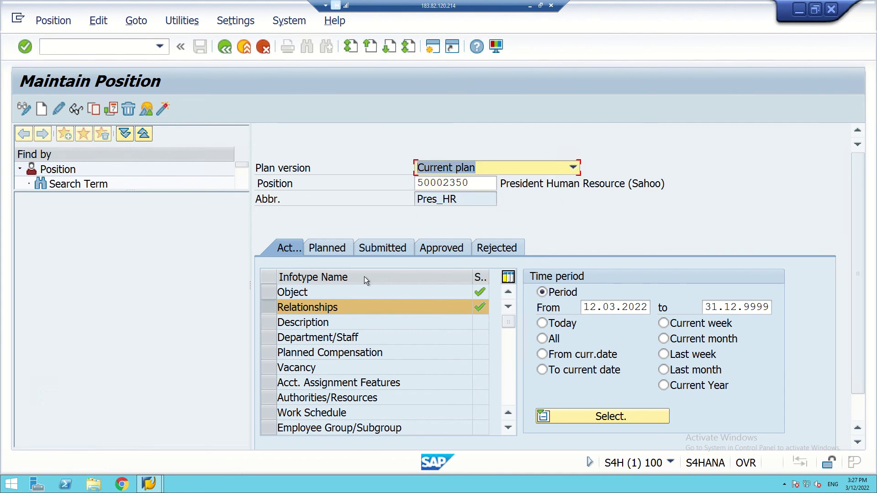
pyautogui.click(39, 108)
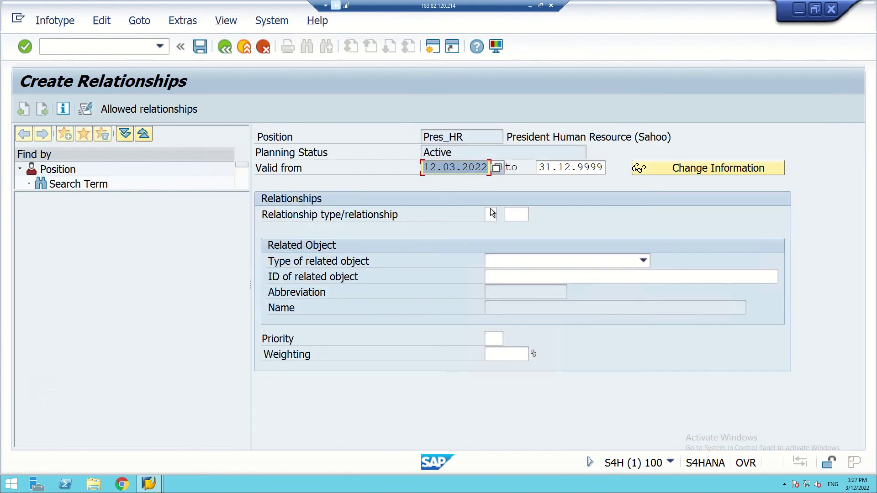
pyautogui.click(491, 213)
pyautogui.write('A')
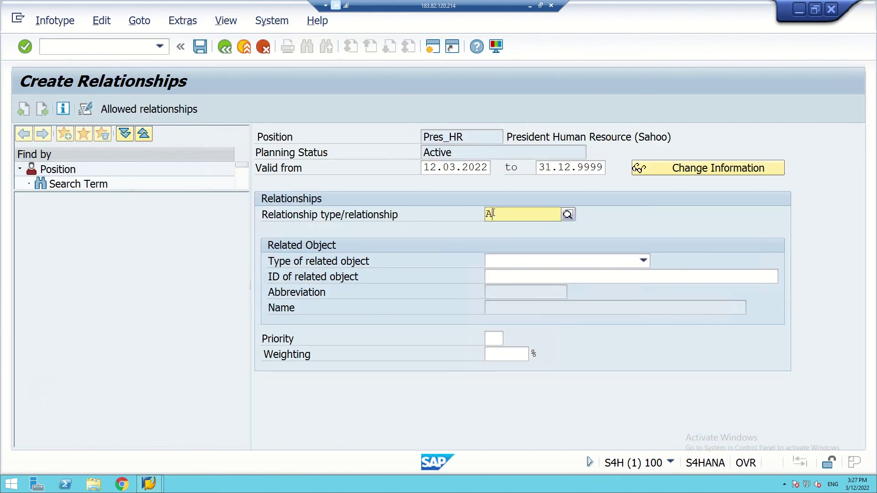
pyautogui.press('Return')
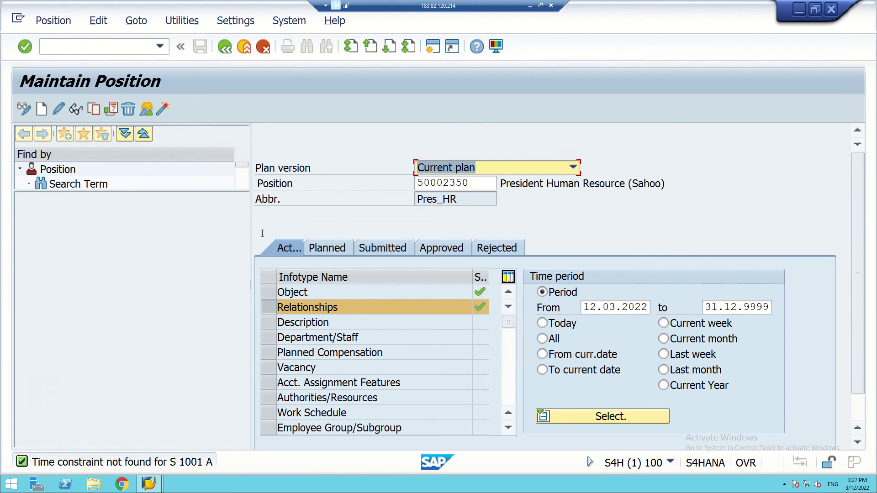
pyautogui.click(268, 306)
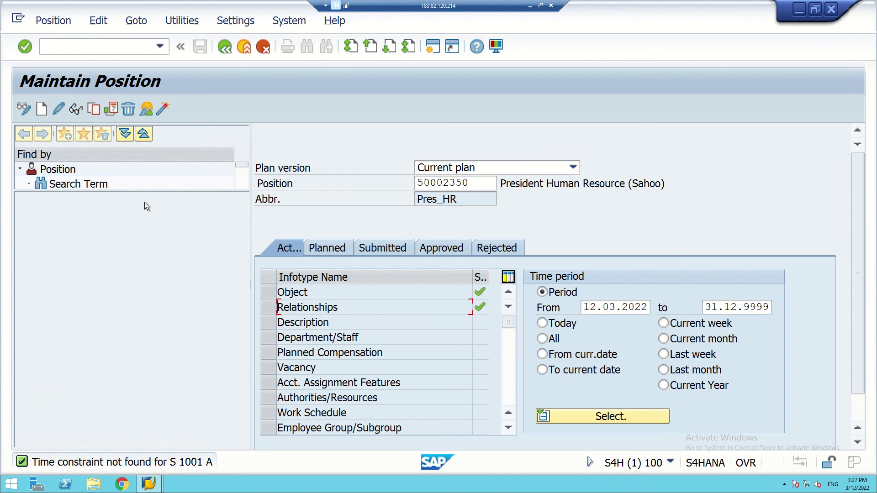
pyautogui.click(23, 108)
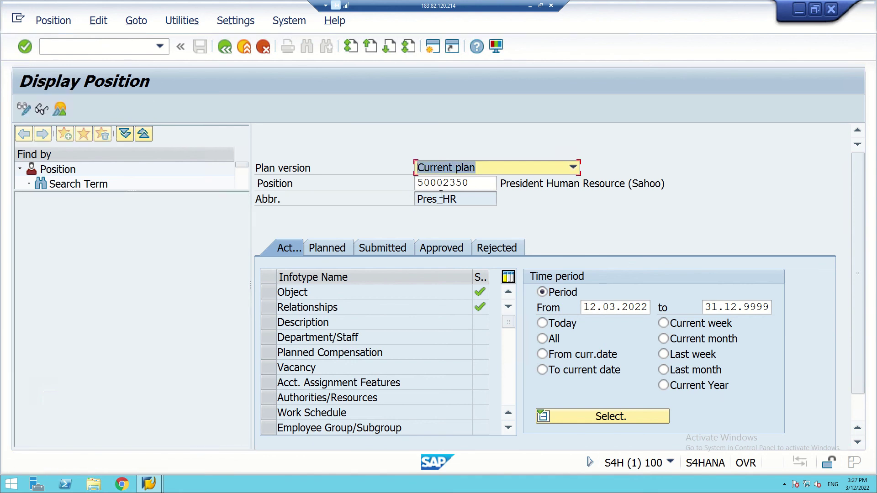
# Start a new relationship record for the Pres_HR position with a validity start date of 01.02.2022.
pyautogui.click(267, 305)
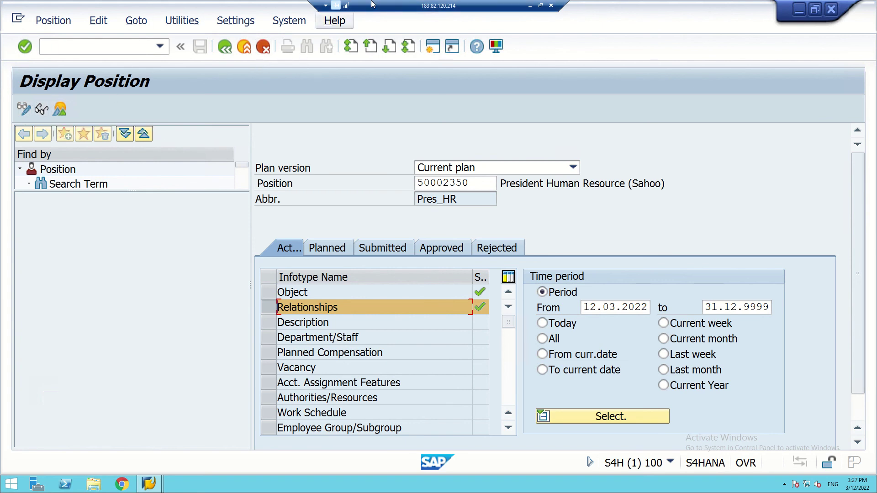
pyautogui.press('F5')
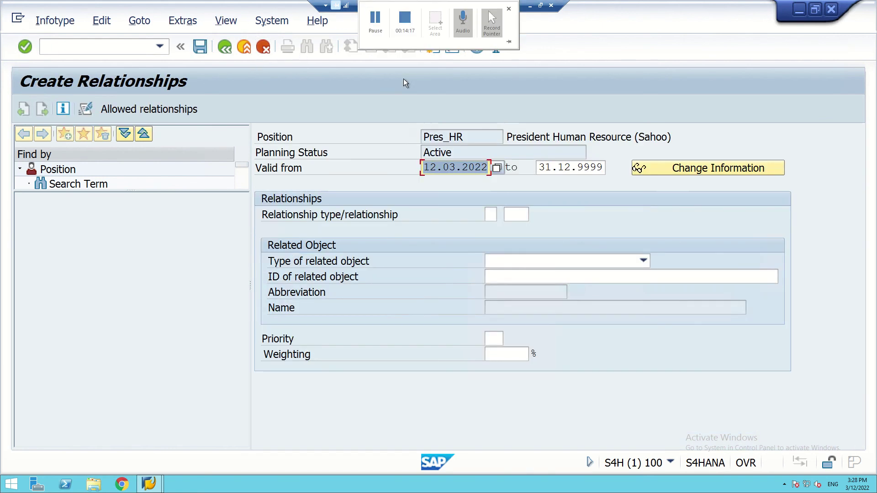
pyautogui.click(433, 168)
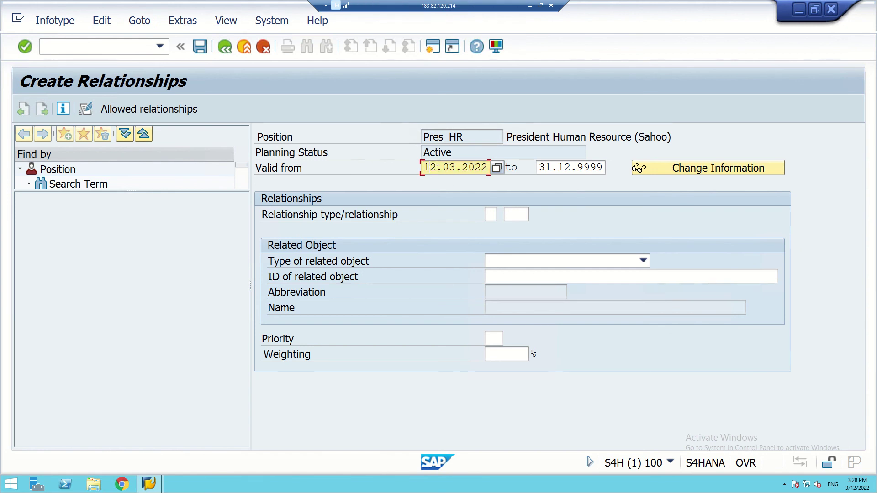
pyautogui.press('Delete')
pyautogui.press('Left')
pyautogui.write('0')
pyautogui.click(449, 167)
pyautogui.write('2')
# Set the relationship of the Pres_HR position to A 002, Reports (line) to, and accept the start date correction.
pyautogui.click(491, 214)
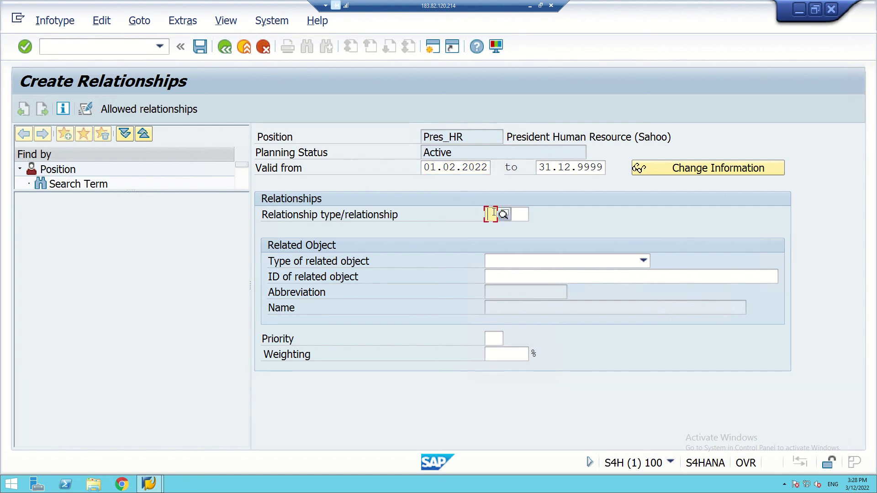
pyautogui.write('A')
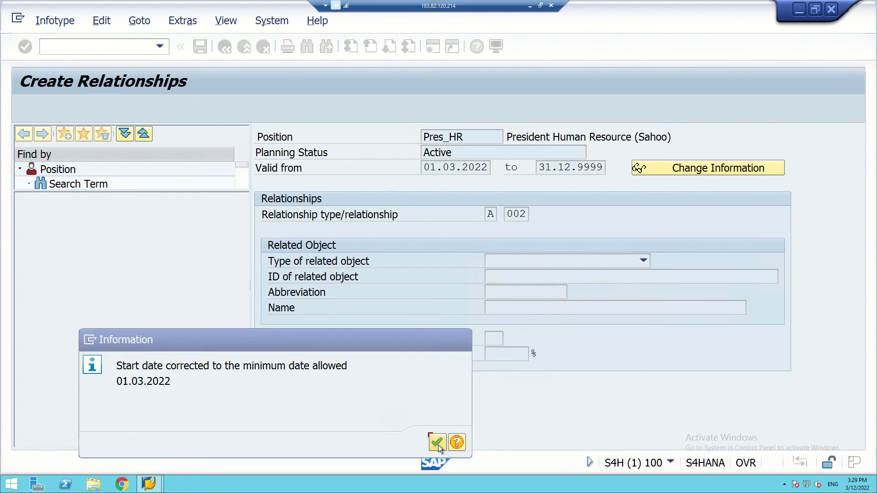
pyautogui.click(437, 442)
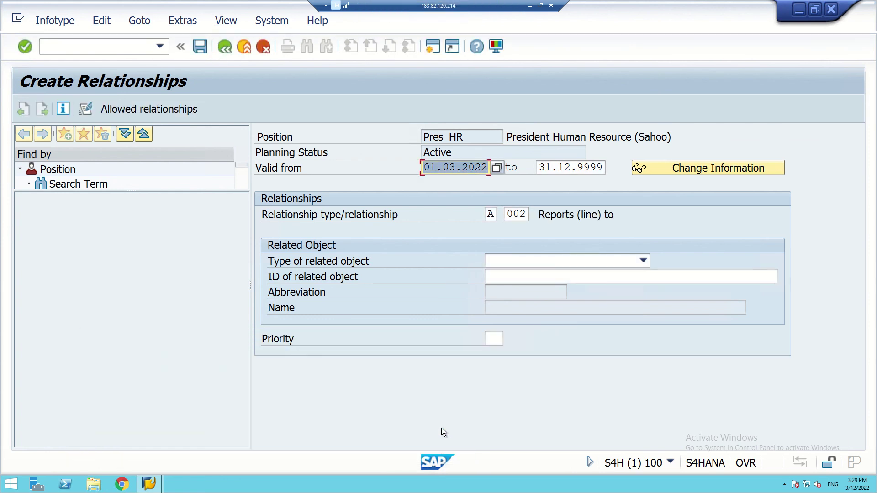
# Find the CEO by surname wildcard as the related Position object for Pres_HR and save the relationship.
pyautogui.click(502, 260)
pyautogui.click(516, 274)
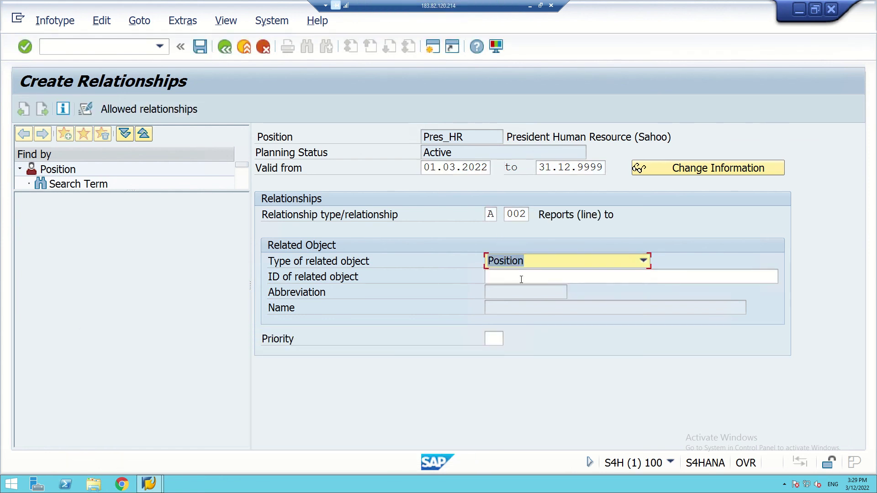
pyautogui.click(520, 277)
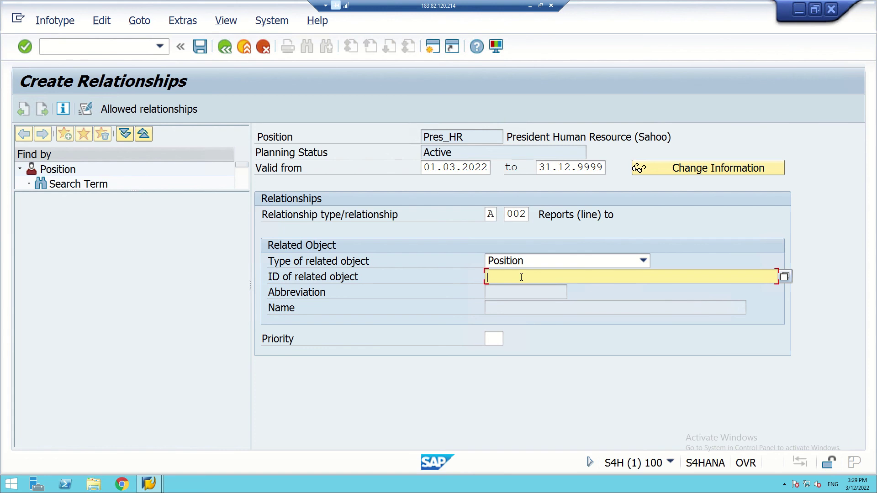
pyautogui.write('*Sahoo')
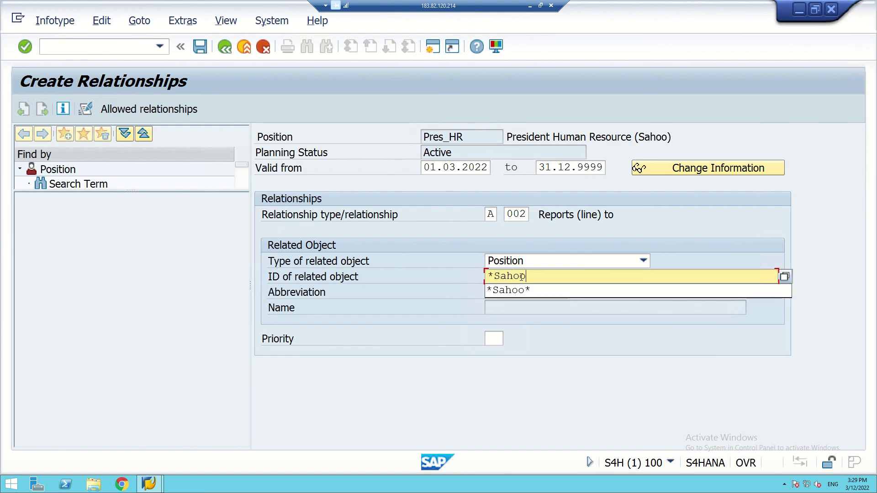
pyautogui.click(516, 291)
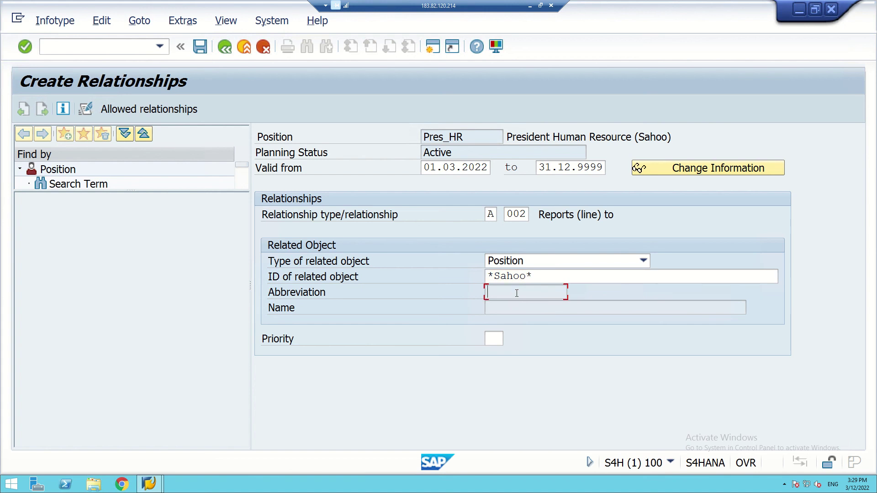
pyautogui.click(554, 278)
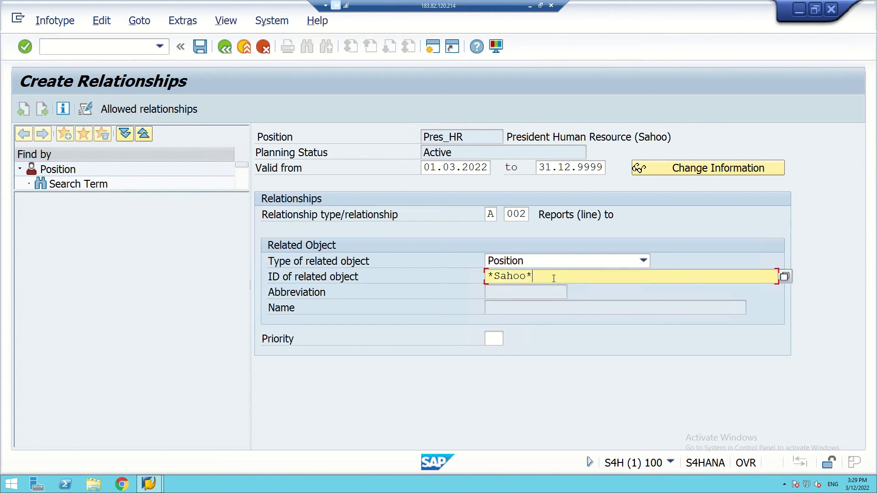
pyautogui.press('Return')
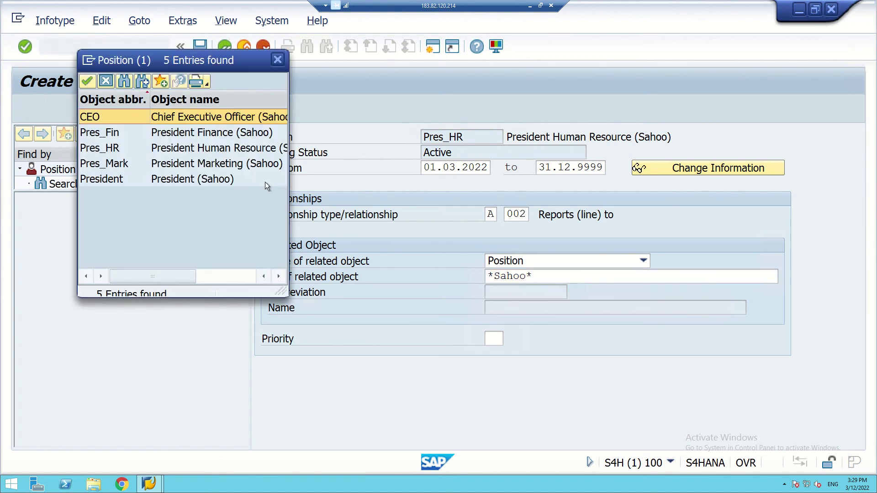
pyautogui.doubleClick(178, 118)
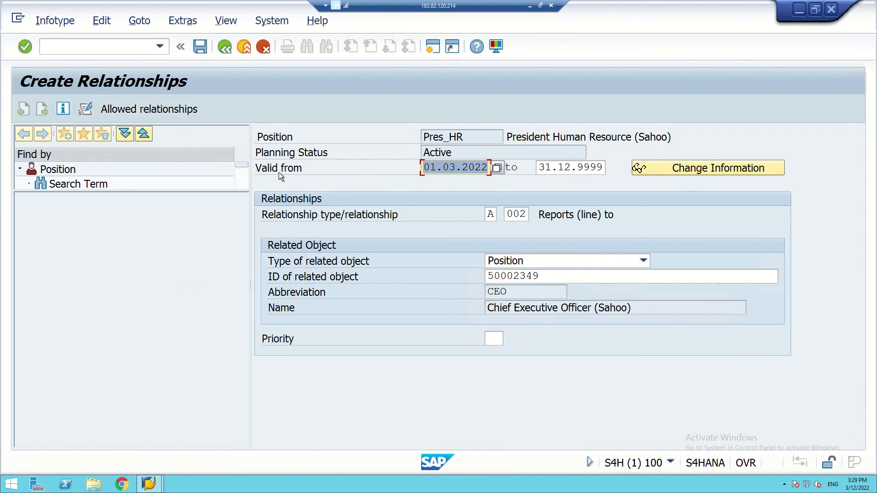
pyautogui.click(200, 46)
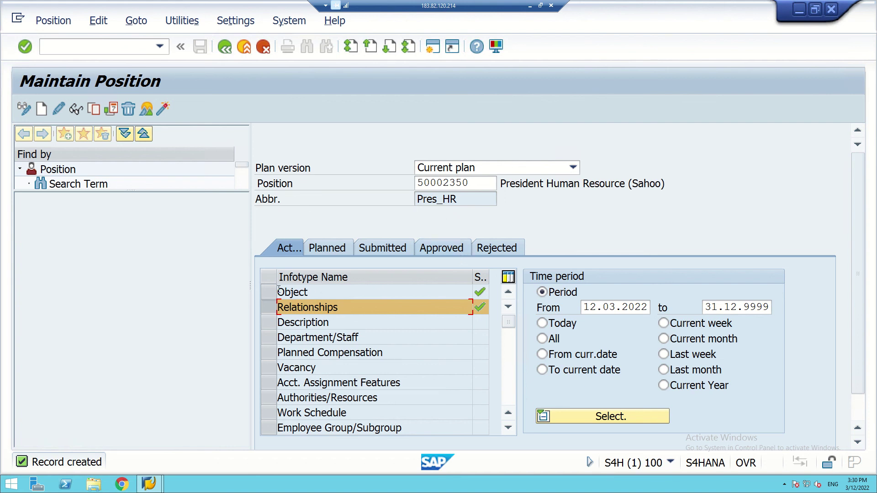
# Load the Chief Executive Officer position by number 50002349 and review its list of relationships.
pyautogui.click(472, 184)
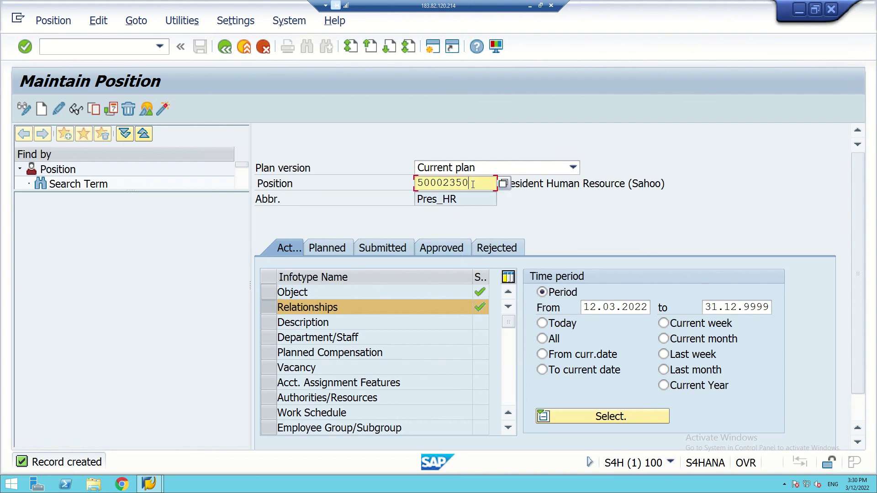
pyautogui.press('BackSpace')
pyautogui.press('BackSpace')
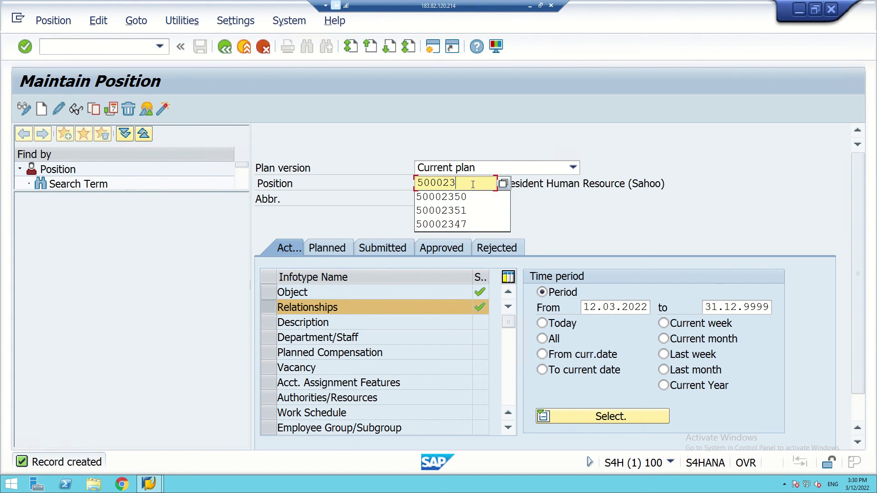
pyautogui.write('45')
pyautogui.press('Return')
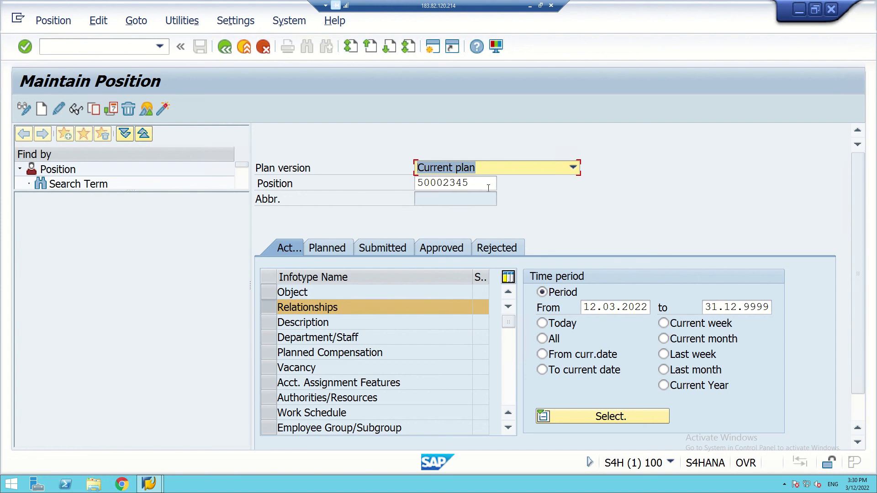
pyautogui.click(485, 184)
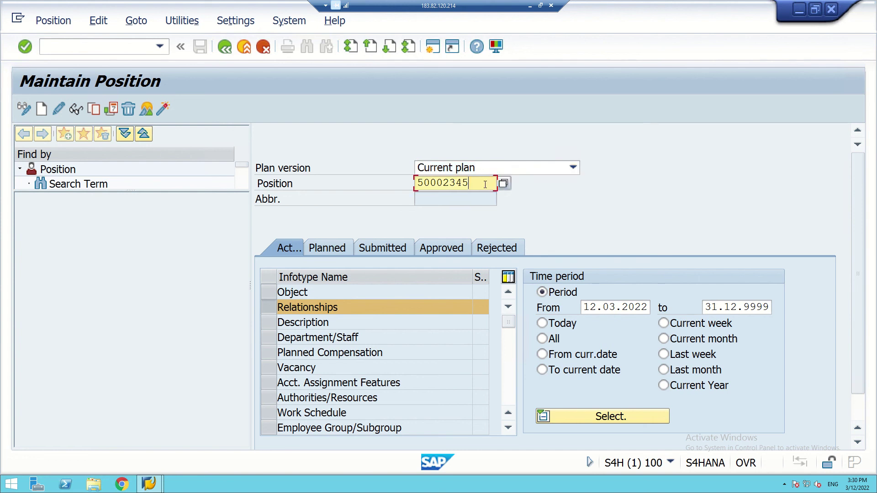
pyautogui.press('BackSpace')
pyautogui.write('9')
pyautogui.press('Return')
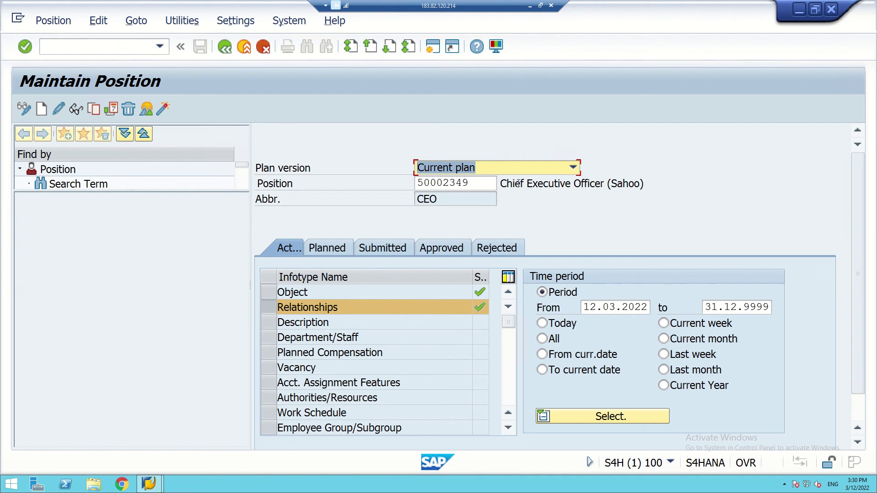
pyautogui.click(151, 108)
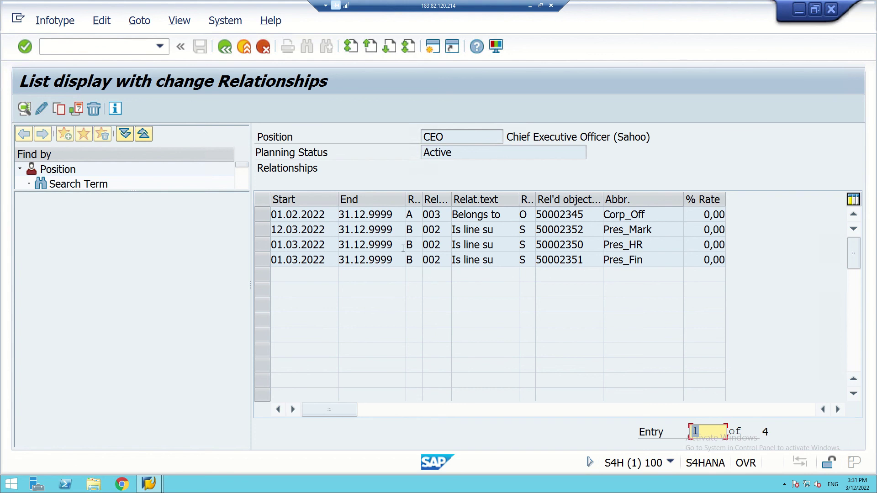
pyautogui.click(224, 47)
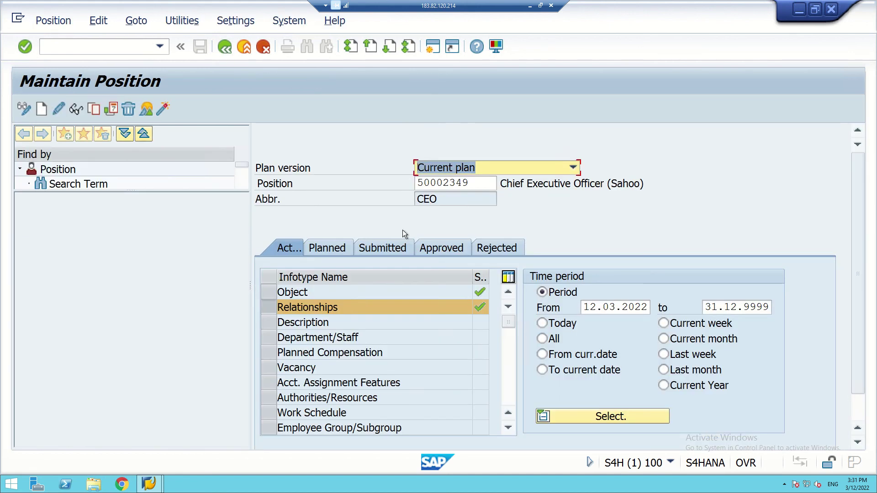
# Load the Human Resource president position by number 50002350 and list its relationships.
pyautogui.click(468, 184)
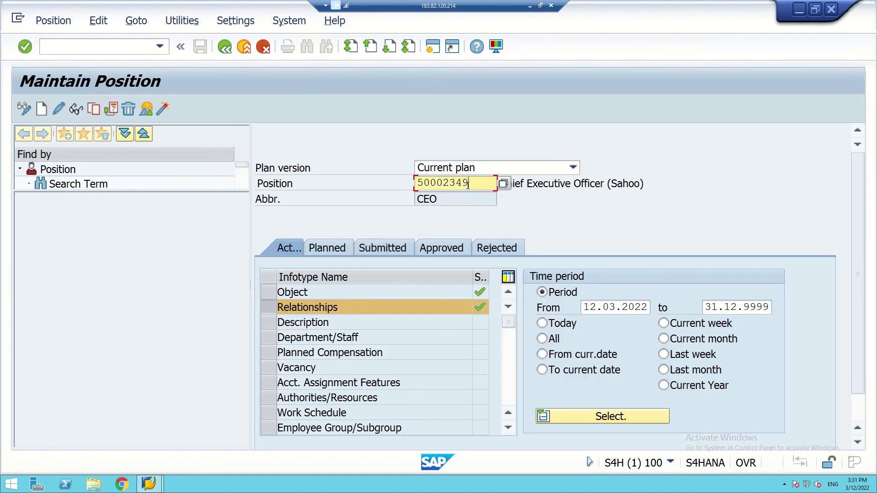
pyautogui.press('BackSpace')
pyautogui.press('BackSpace')
pyautogui.write('50')
pyautogui.press('Return')
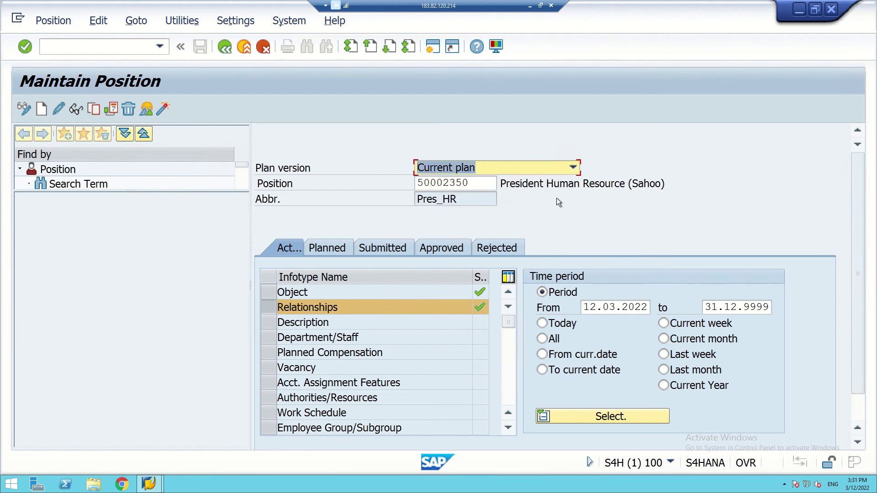
pyautogui.click(144, 109)
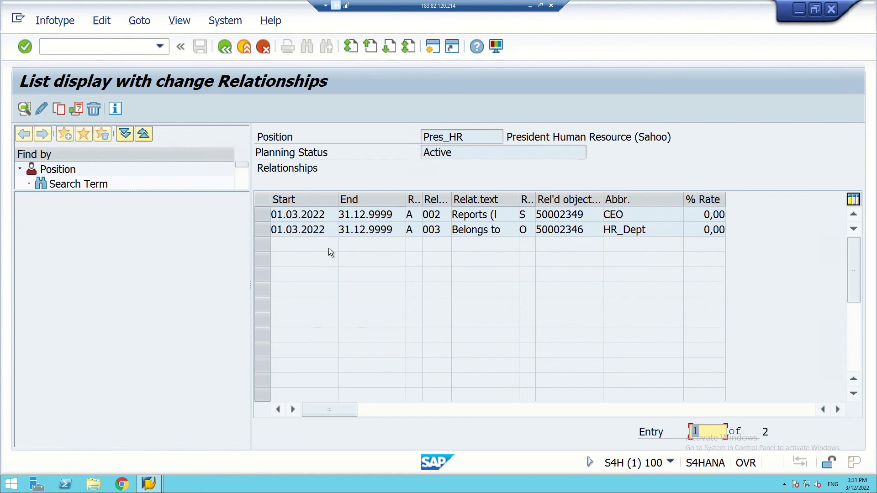
pyautogui.click(528, 7)
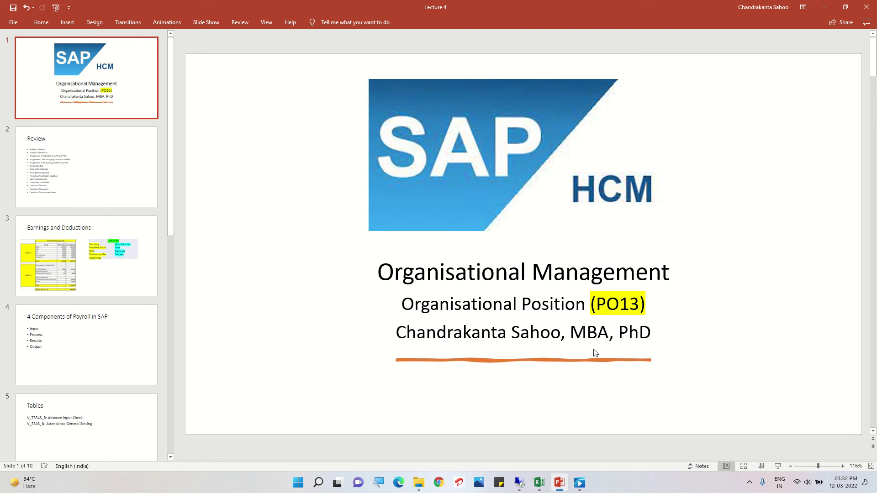
pyautogui.press('super+s')
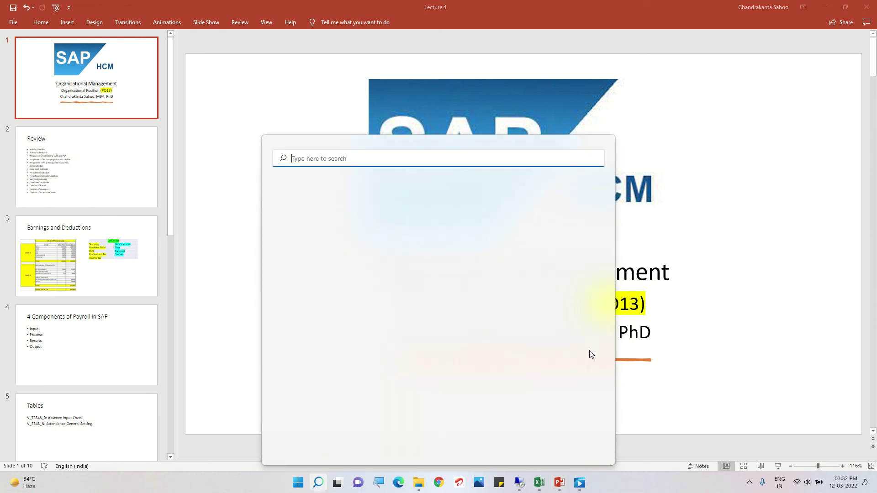